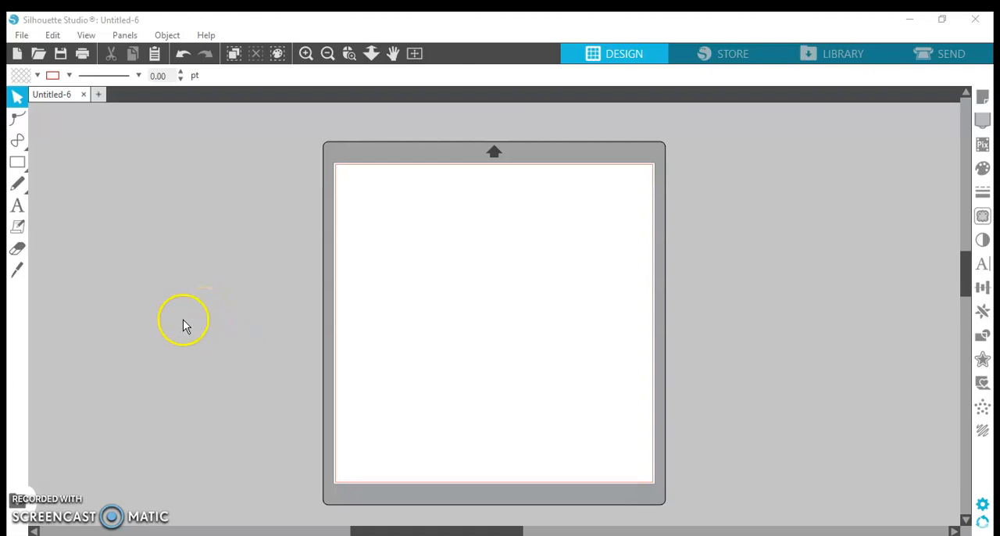
# - Add a text object with the capital letter T near the middle of the page
pyautogui.click(18, 206)
pyautogui.click(430, 291)
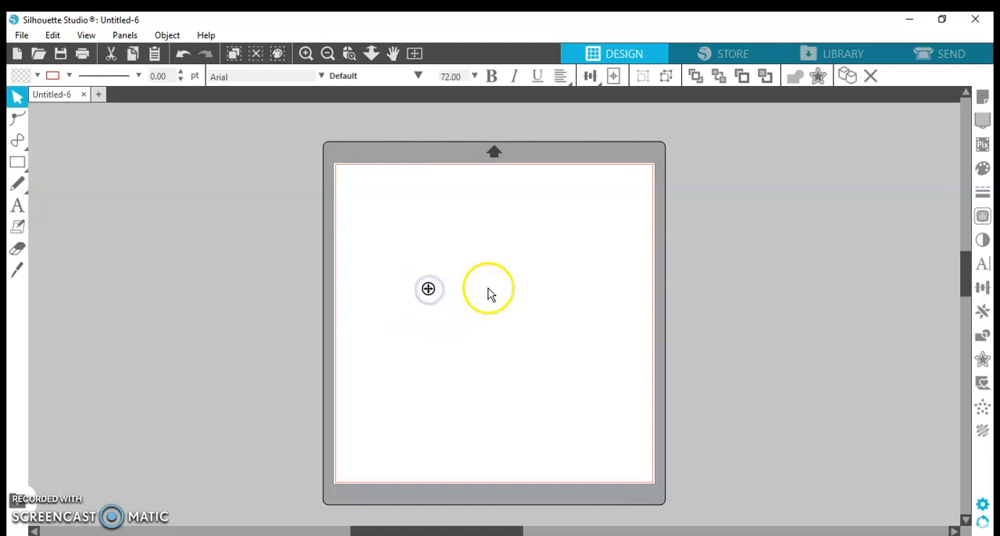
pyautogui.click(436, 325)
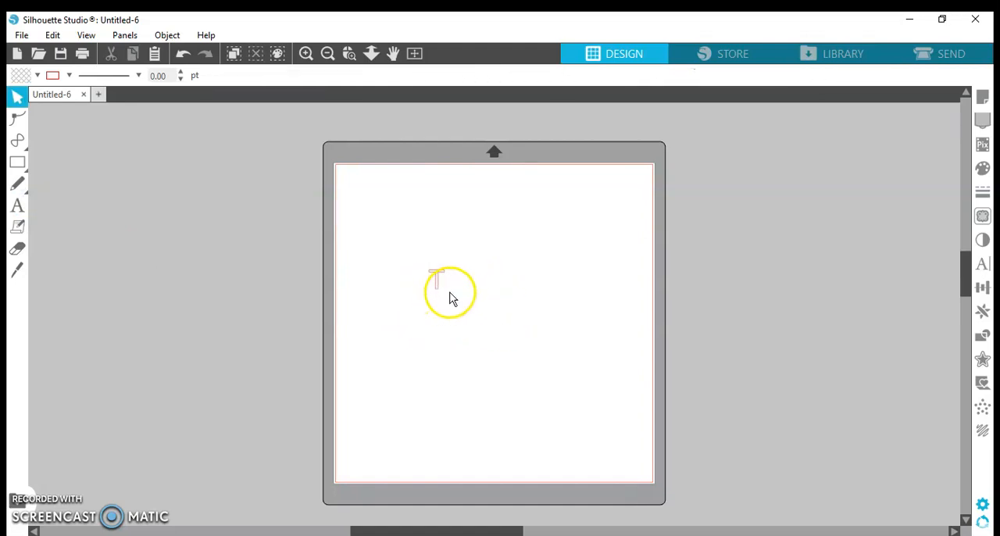
pyautogui.click(438, 293)
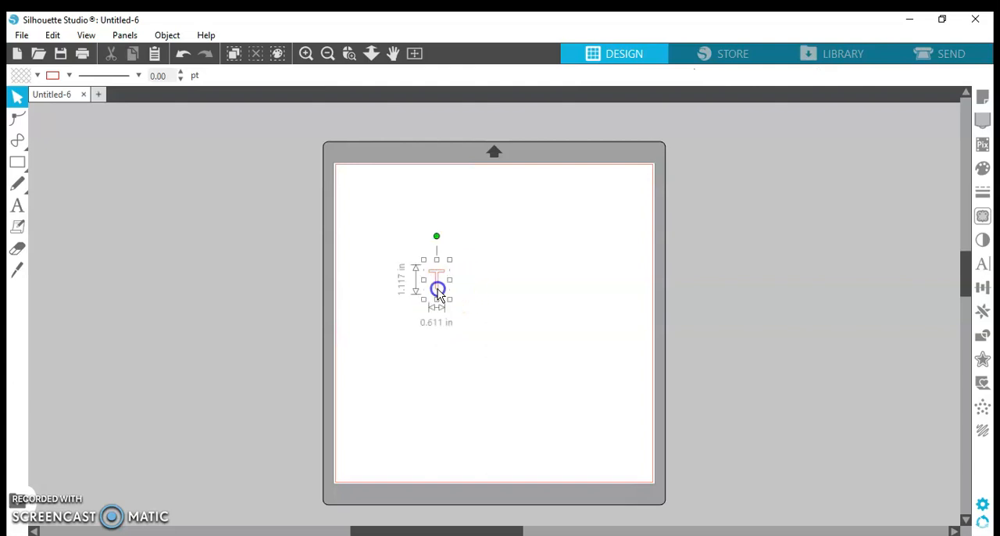
# - Enlarge the letter T to about 1045 pt and centre it so it nearly fills the page
pyautogui.moveTo(451, 259); pyautogui.dragTo(608, 171)
pyautogui.click(427, 301)
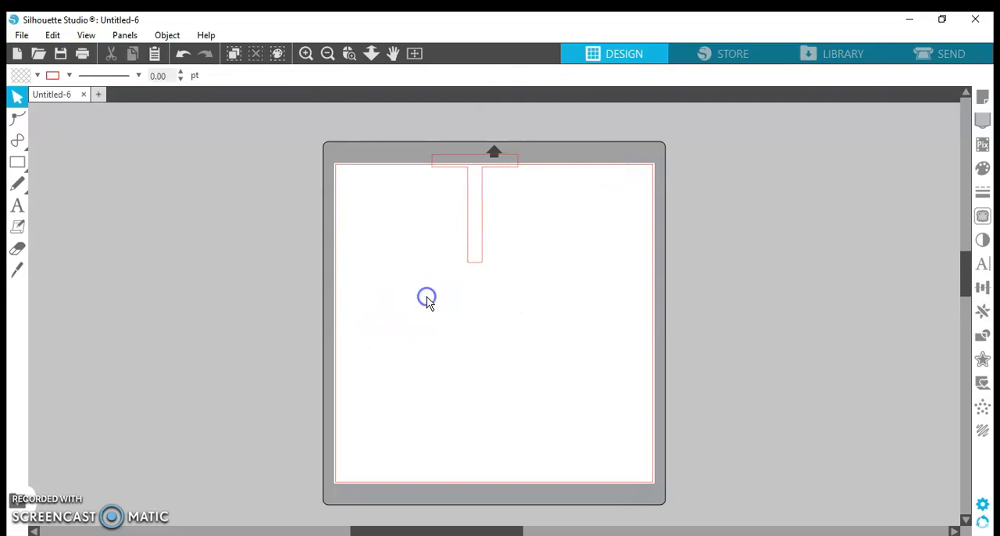
pyautogui.click(474, 245)
pyautogui.click(473, 261)
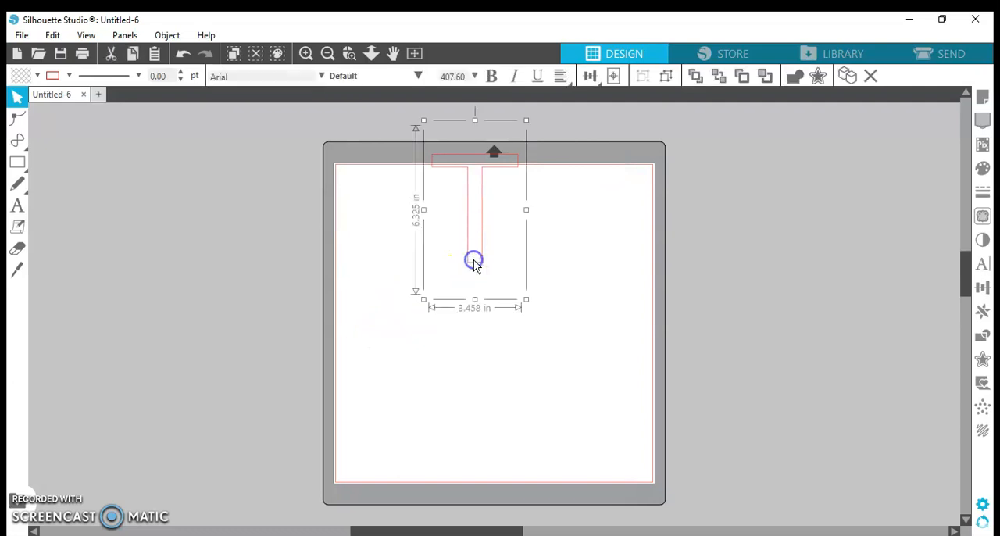
pyautogui.moveTo(422, 297); pyautogui.dragTo(201, 506)
pyautogui.moveTo(397, 379); pyautogui.dragTo(471, 374)
pyautogui.click(526, 324)
pyautogui.moveTo(493, 232); pyautogui.dragTo(580, 222)
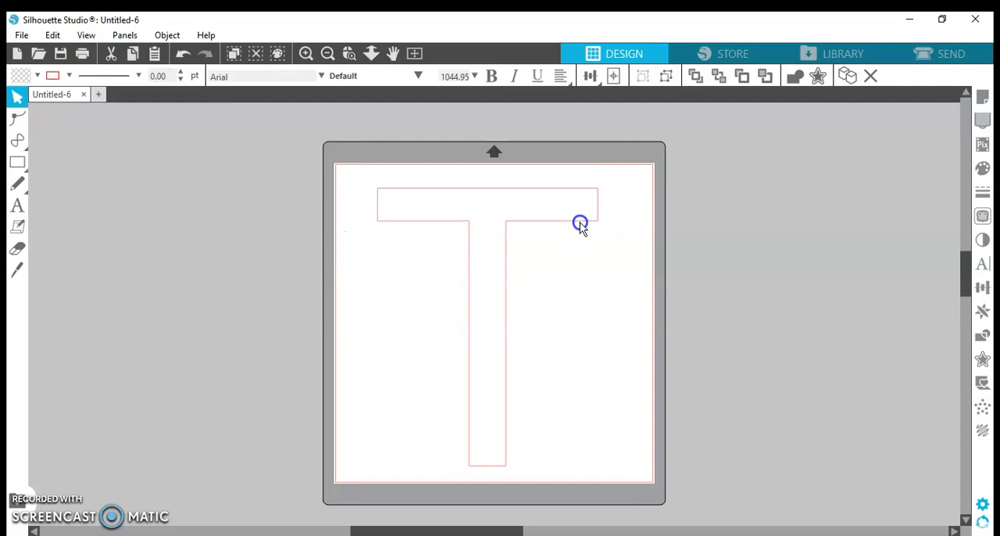
# - Change the large T's font to Honey Crafter
pyautogui.click(850, 267)
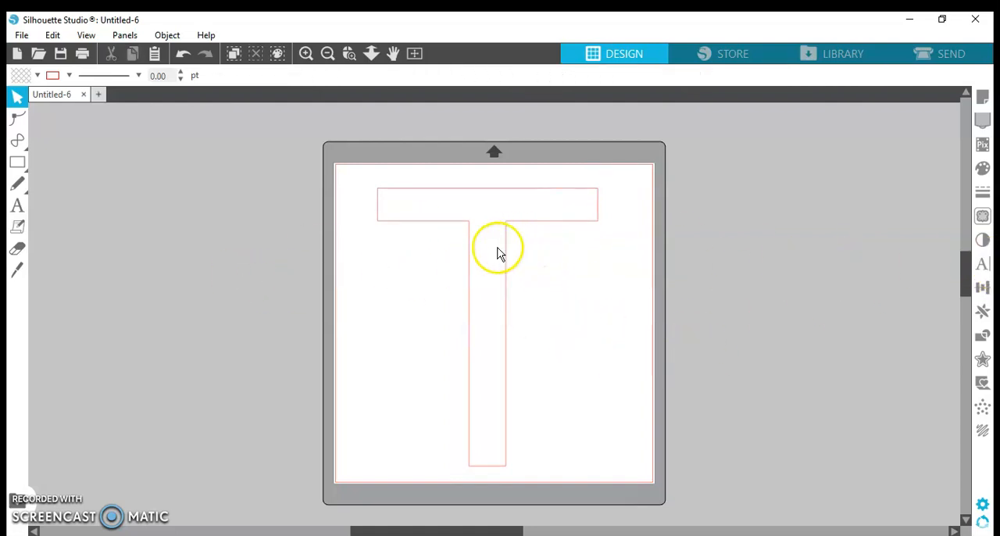
pyautogui.click(986, 266)
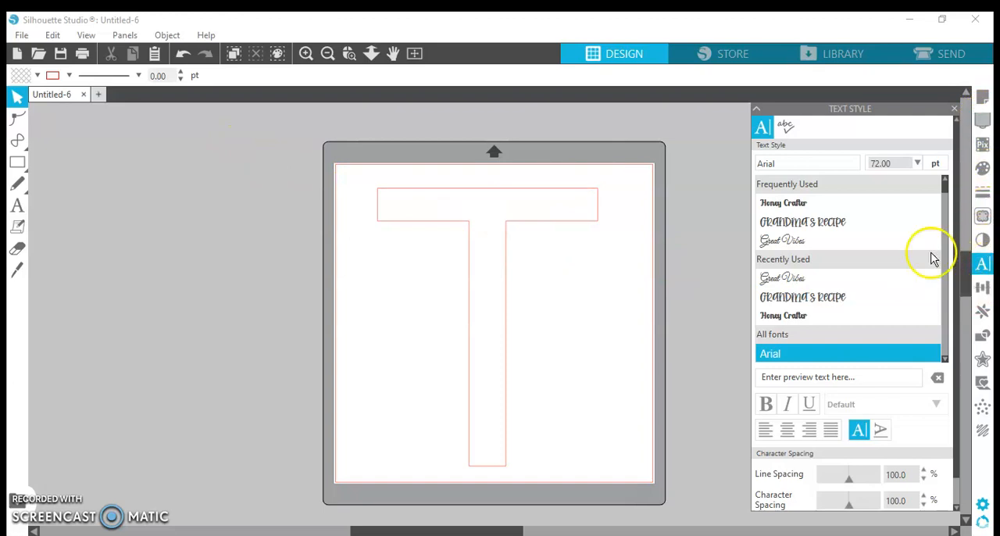
pyautogui.click(789, 205)
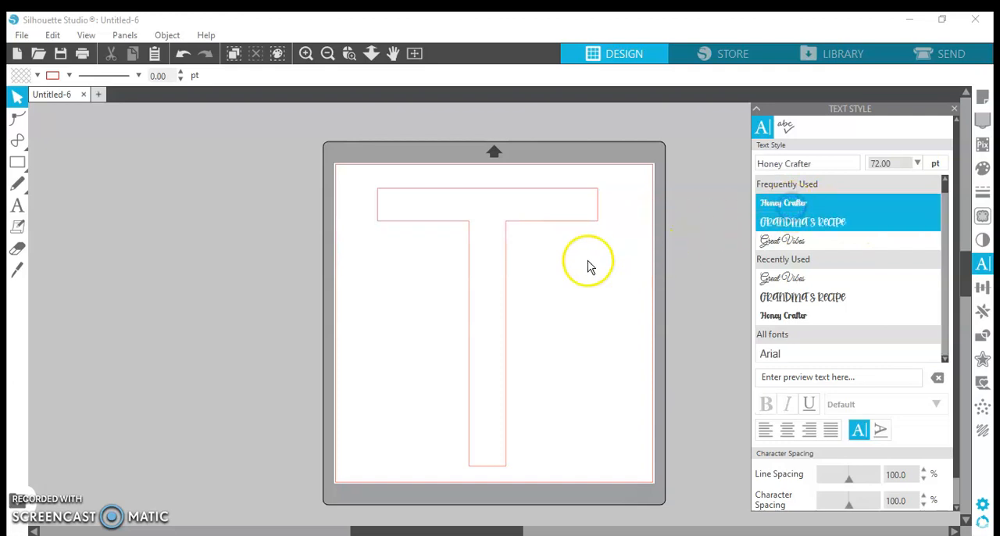
pyautogui.click(17, 205)
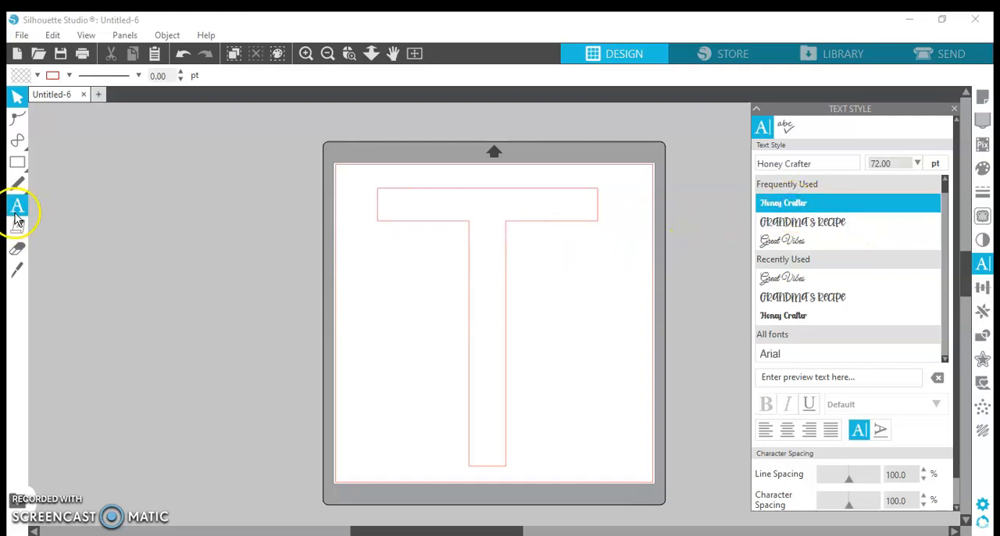
pyautogui.click(379, 217)
pyautogui.click(799, 206)
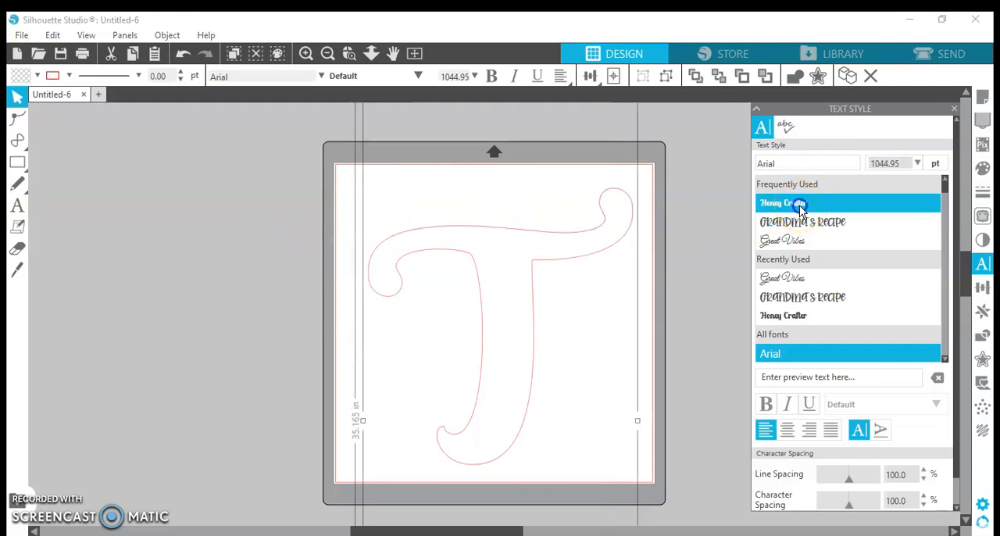
pyautogui.click(954, 109)
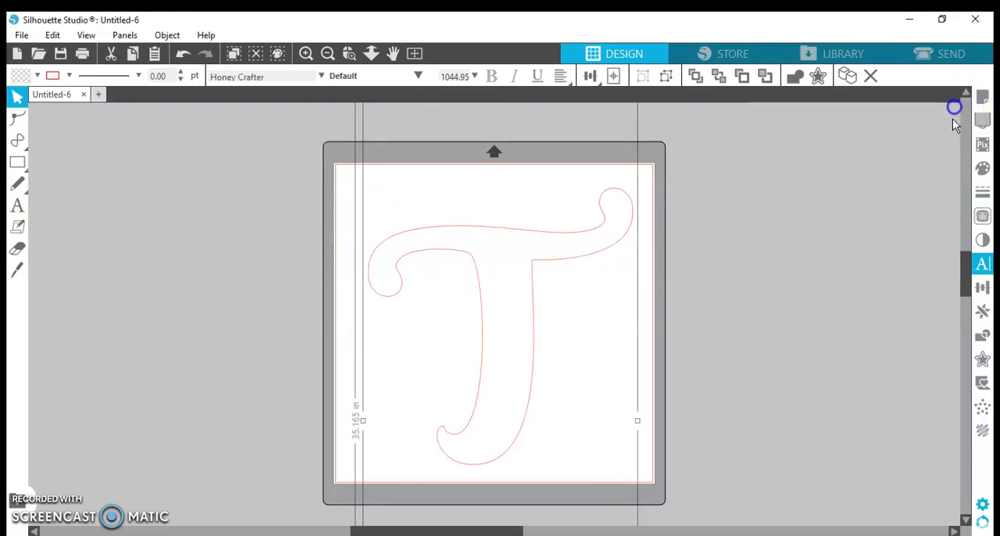
# - Fill the large T with solid purple, hex 693191
pyautogui.click(982, 170)
pyautogui.click(800, 221)
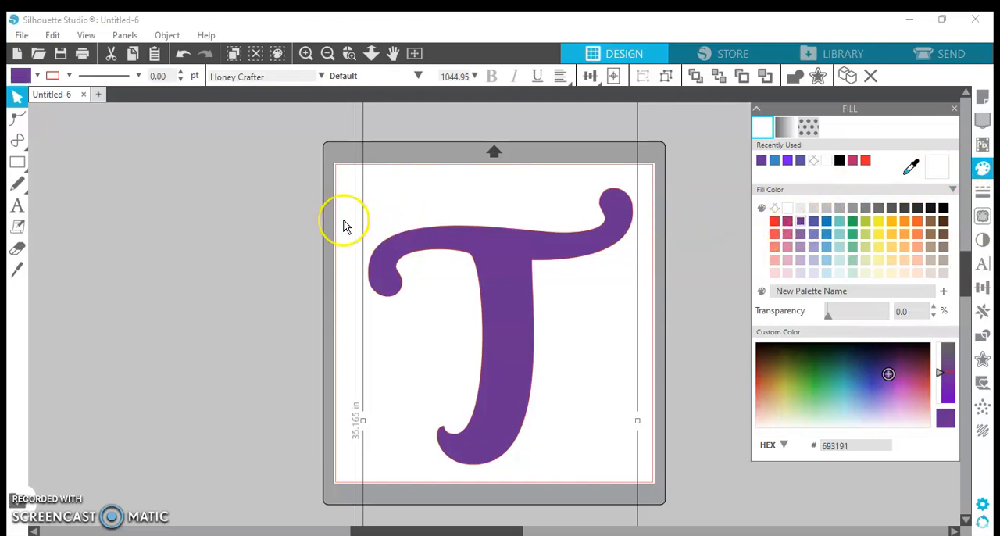
pyautogui.click(286, 204)
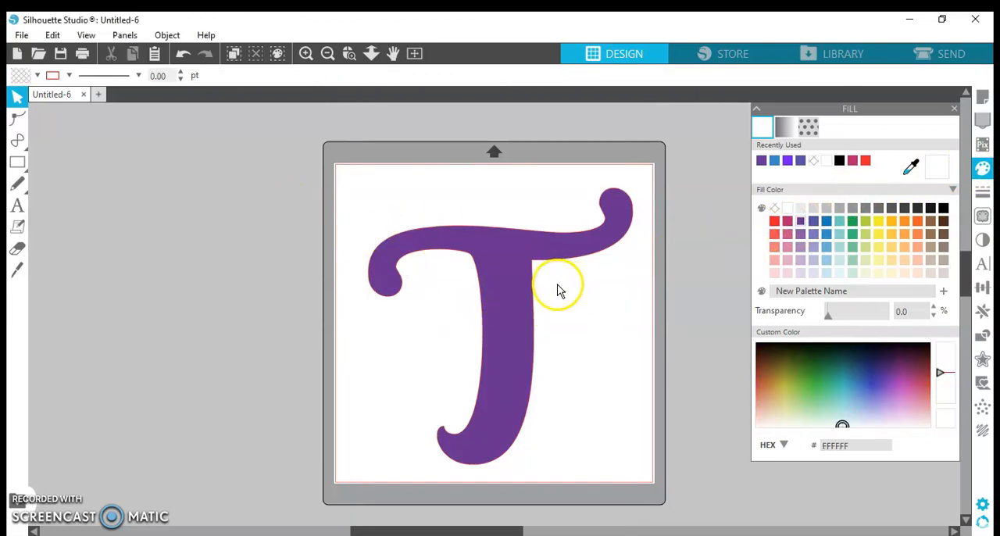
# - Add the person's first name as a 72 pt Honey Crafter text beside the T's stem
pyautogui.click(17, 205)
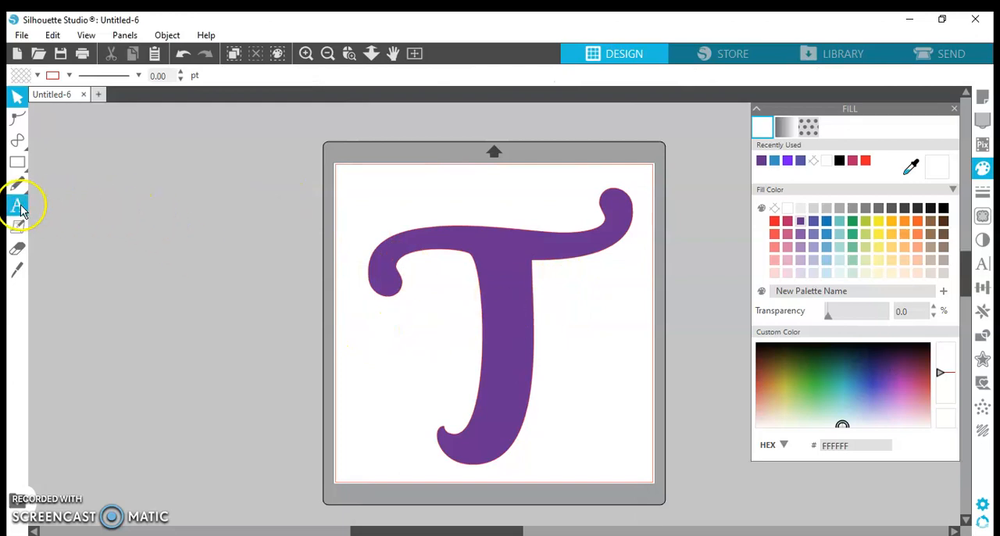
pyautogui.click(403, 322)
pyautogui.click(429, 319)
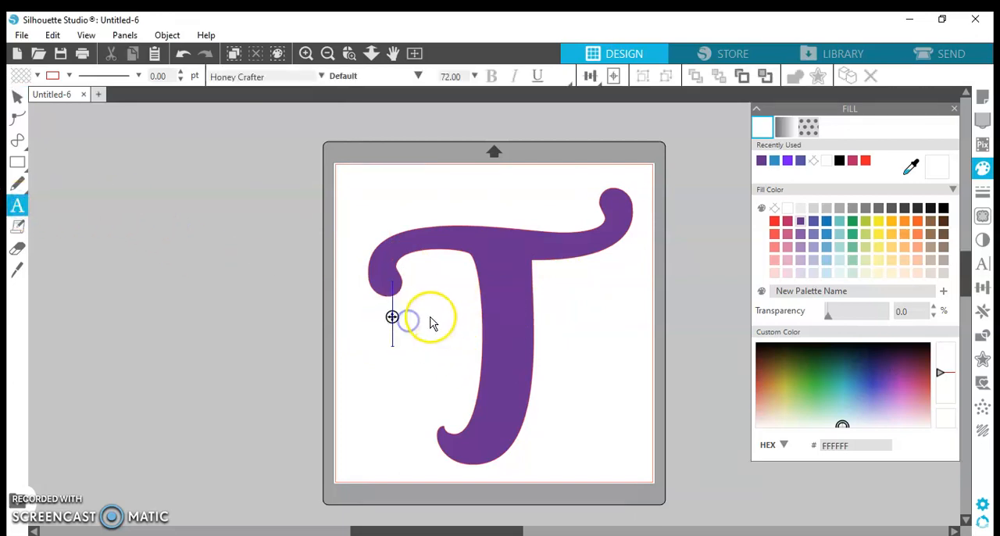
pyautogui.write('Tara')
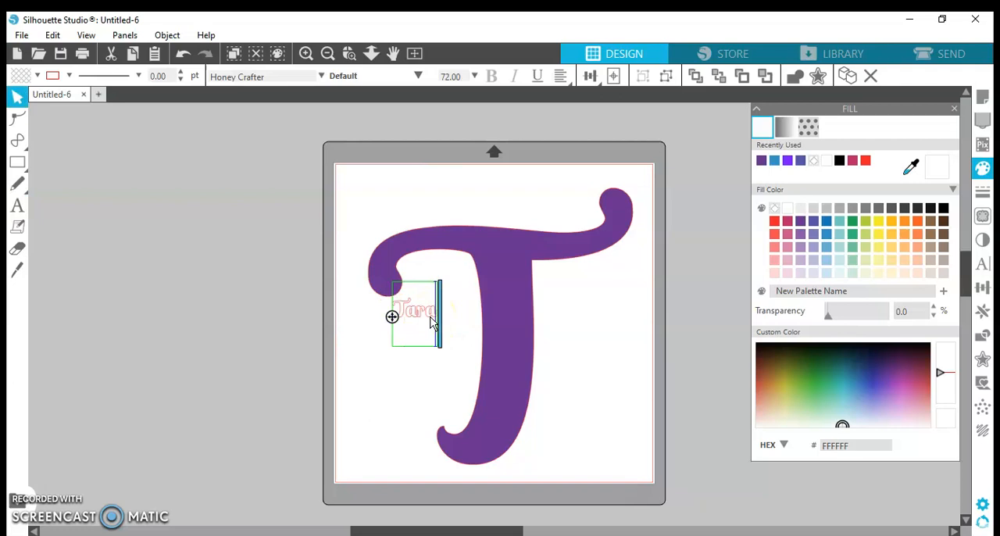
pyautogui.write('lee')
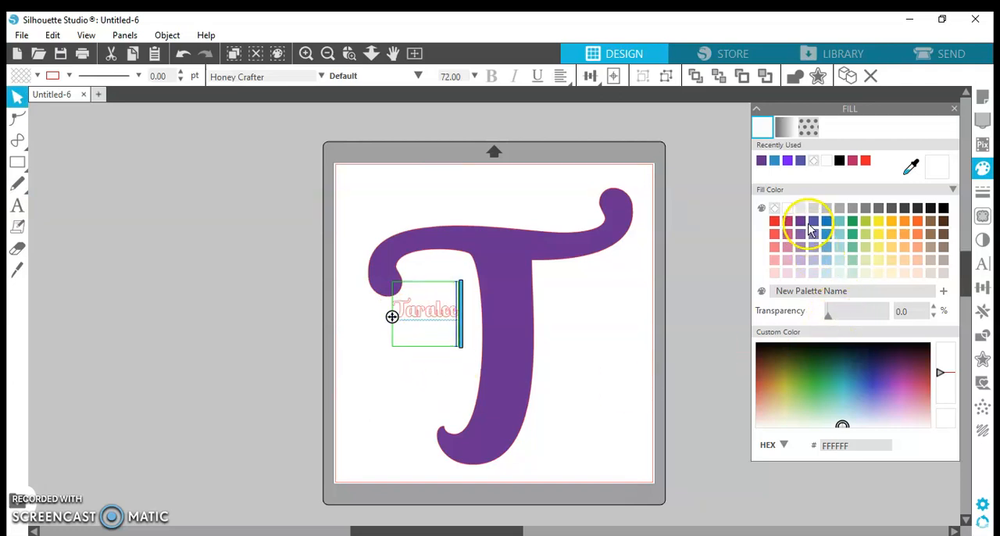
# - Fill the name text with yellow-orange, hex FDBA1B
pyautogui.click(889, 220)
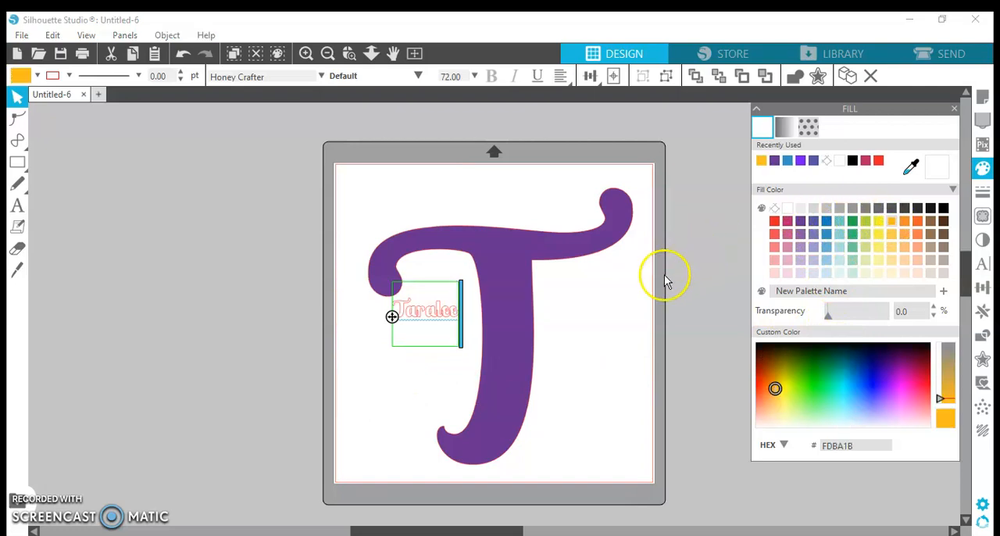
pyautogui.click(449, 361)
pyautogui.click(428, 315)
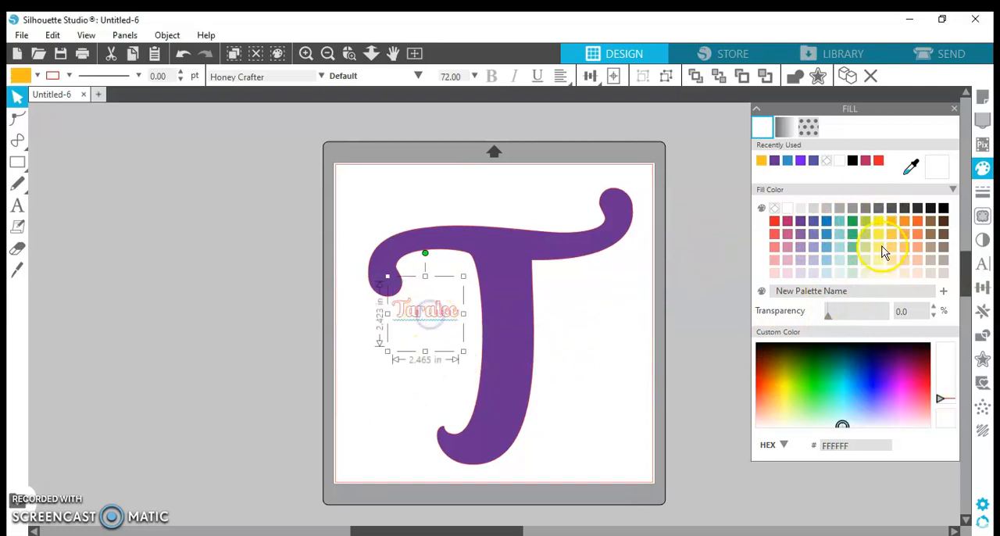
pyautogui.click(892, 224)
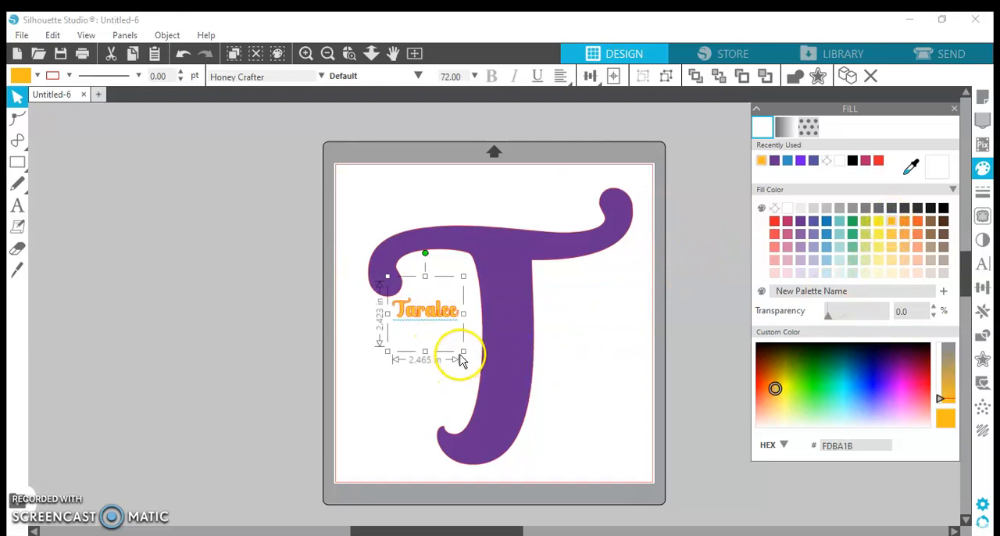
# - Enlarge the name to about 6.56 in wide and place it across the middle of the T's stem
pyautogui.moveTo(463, 350); pyautogui.dragTo(581, 412)
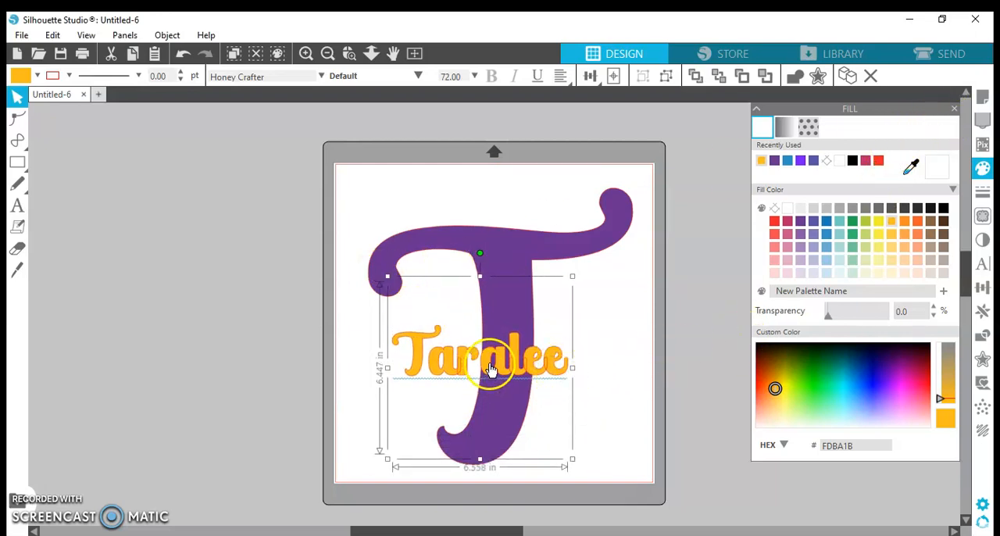
pyautogui.moveTo(421, 342); pyautogui.dragTo(429, 331)
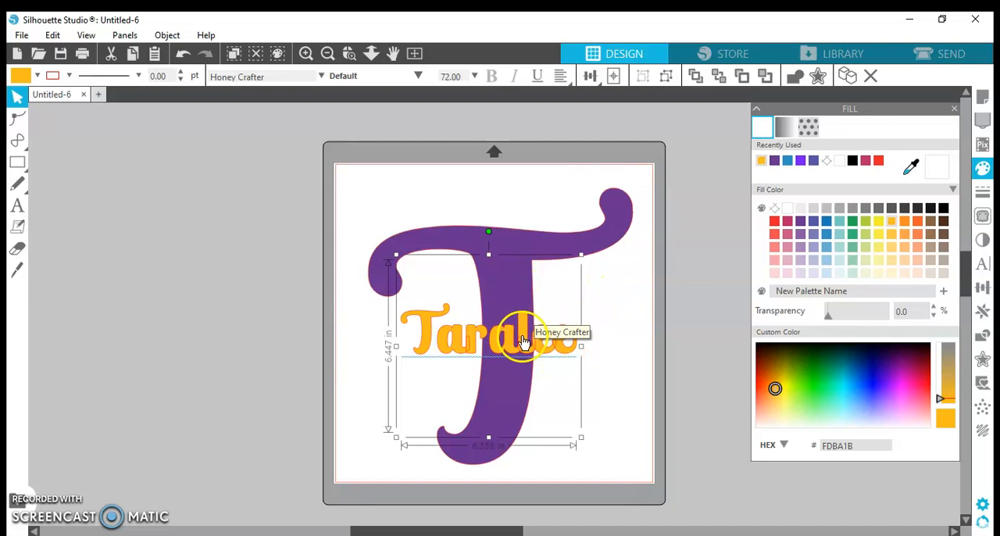
pyautogui.click(954, 109)
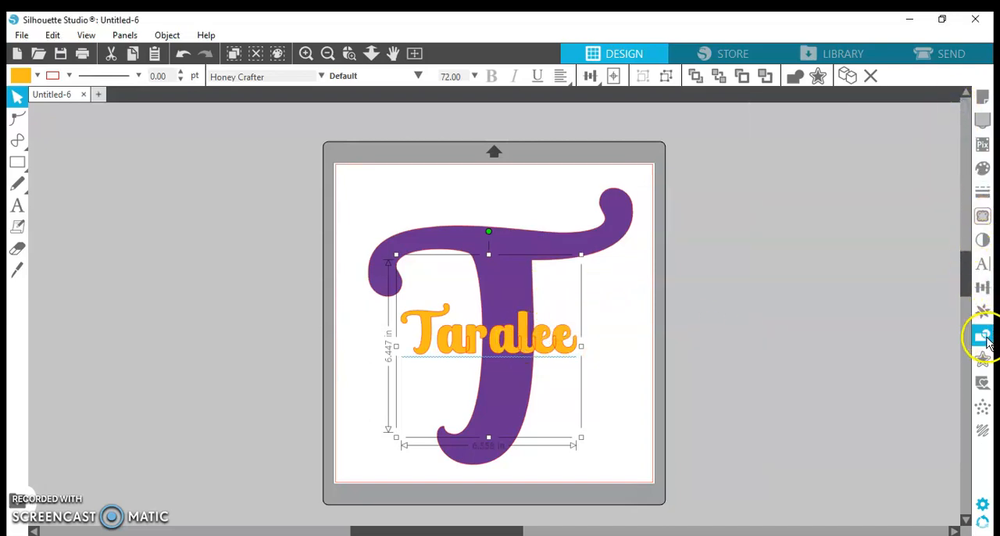
# - Switch the name to vertical text orientation and place it to the right of the T's stem, below the crossbar
pyautogui.click(981, 266)
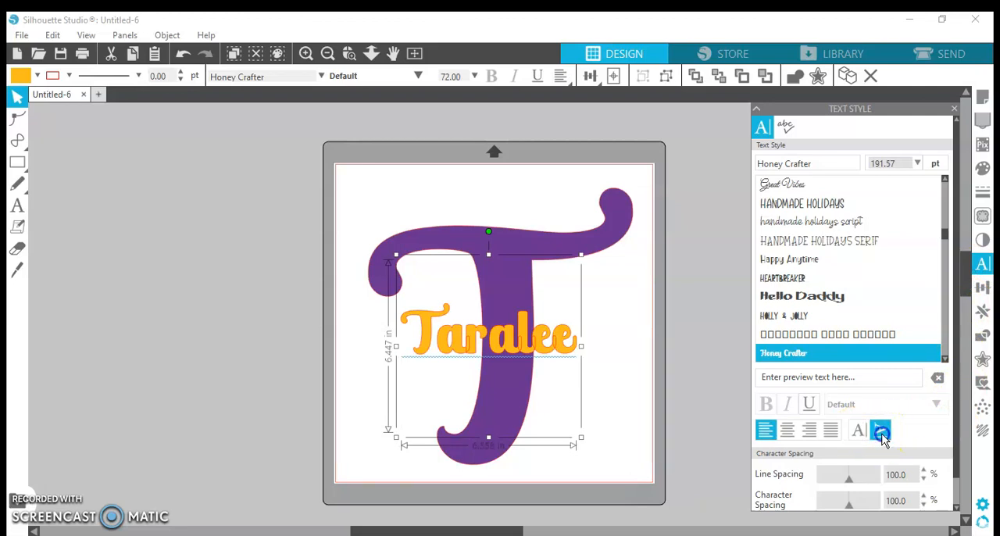
pyautogui.click(881, 434)
pyautogui.moveTo(412, 387); pyautogui.dragTo(576, 292)
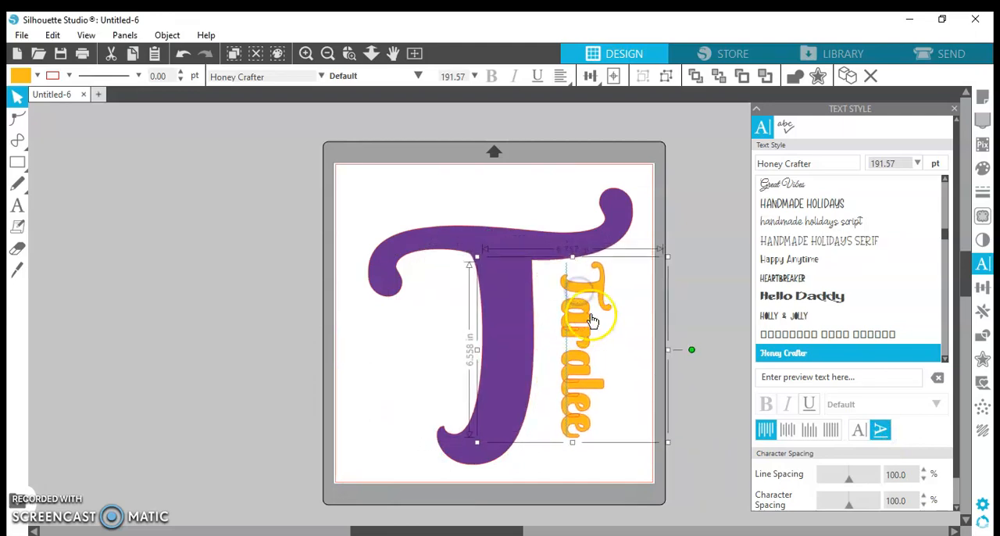
pyautogui.click(407, 321)
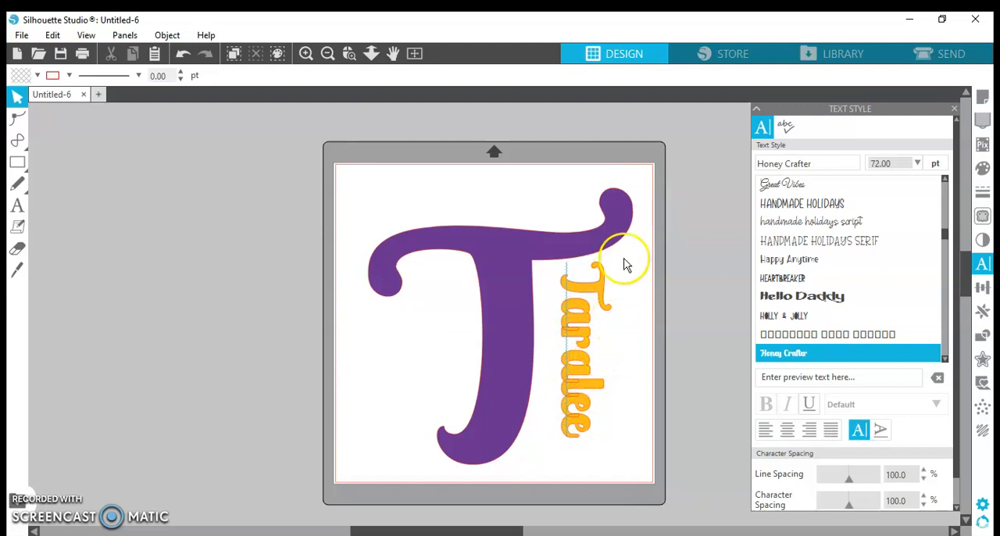
# - Weld the overlapping letters of the vertical name text
pyautogui.click(564, 304)
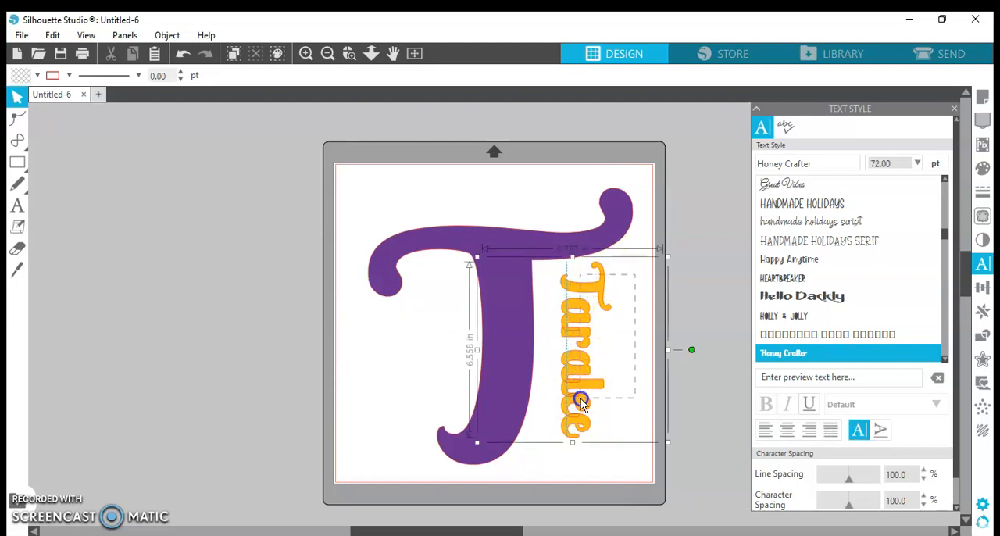
pyautogui.click(578, 434)
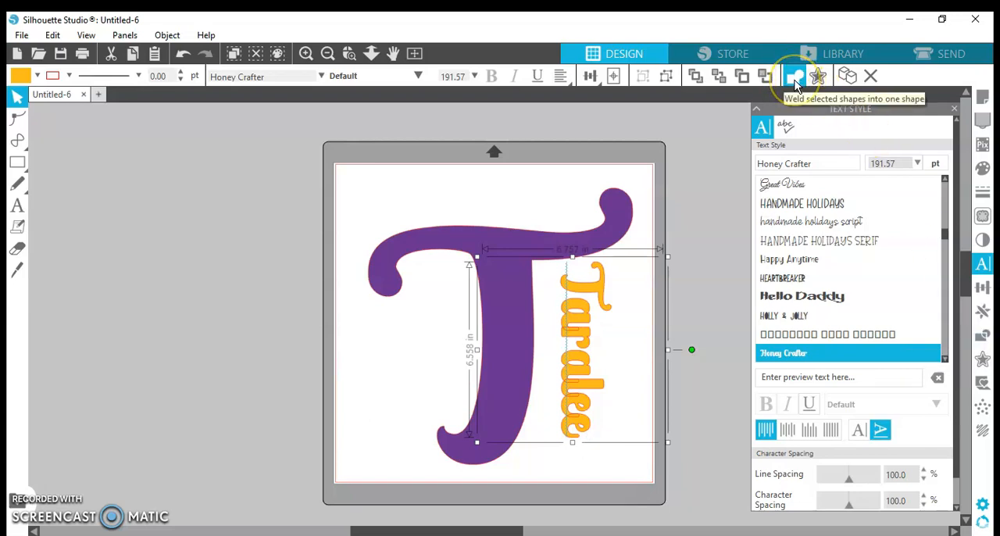
pyautogui.click(983, 335)
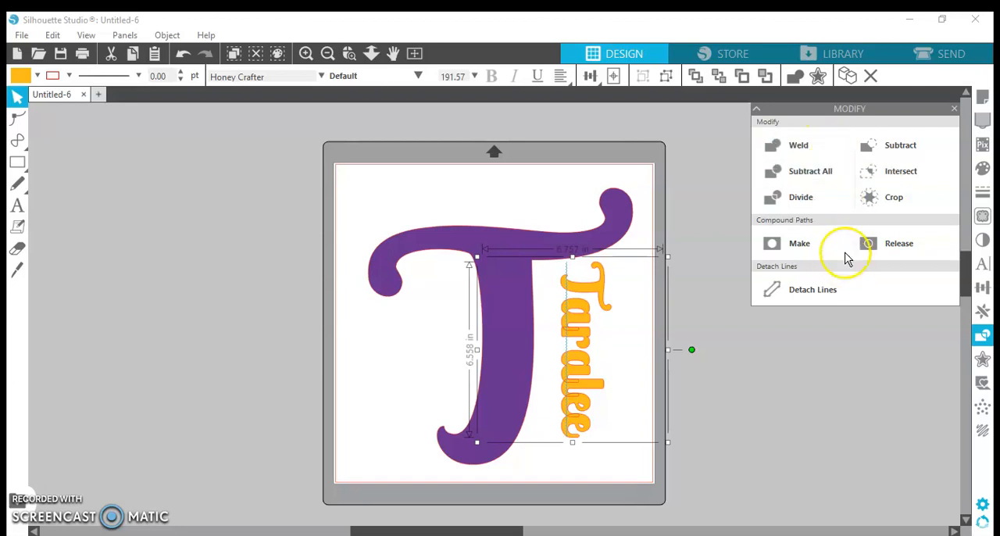
pyautogui.click(800, 151)
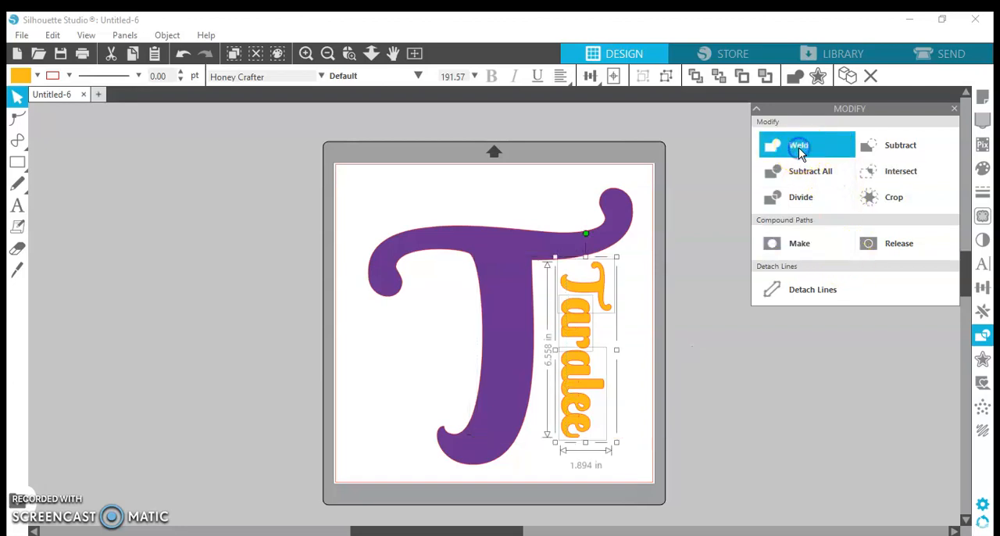
# - Select the name's separate pieces below its capital letter and weld them into one shape
pyautogui.click(630, 319)
pyautogui.click(587, 340)
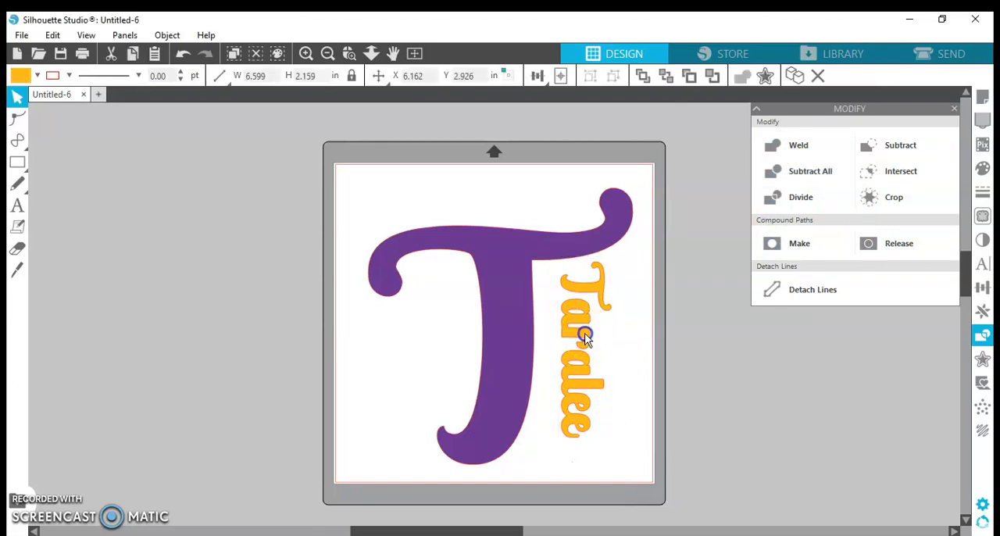
pyautogui.click(587, 341)
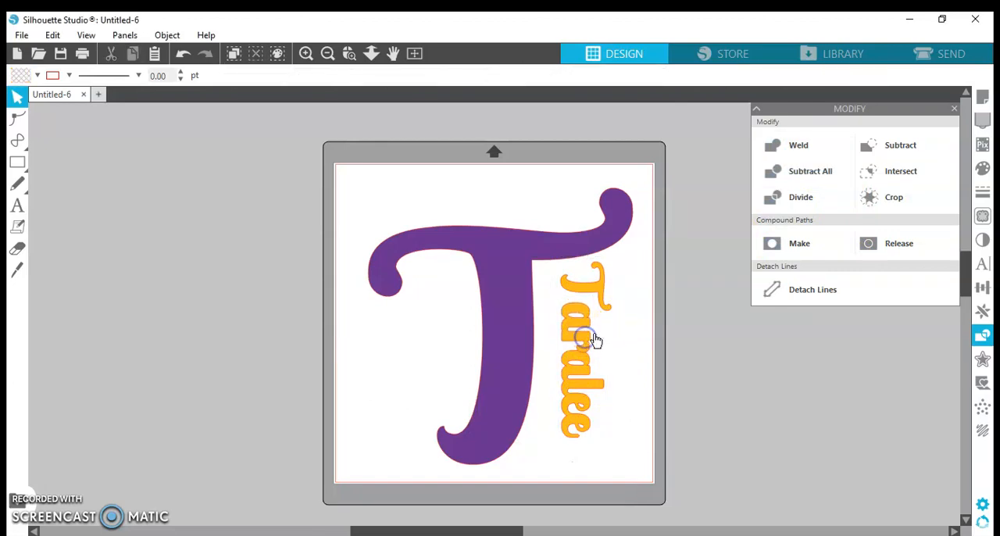
pyautogui.keyDown('shift'); pyautogui.click(584, 390); pyautogui.keyUp('shift')
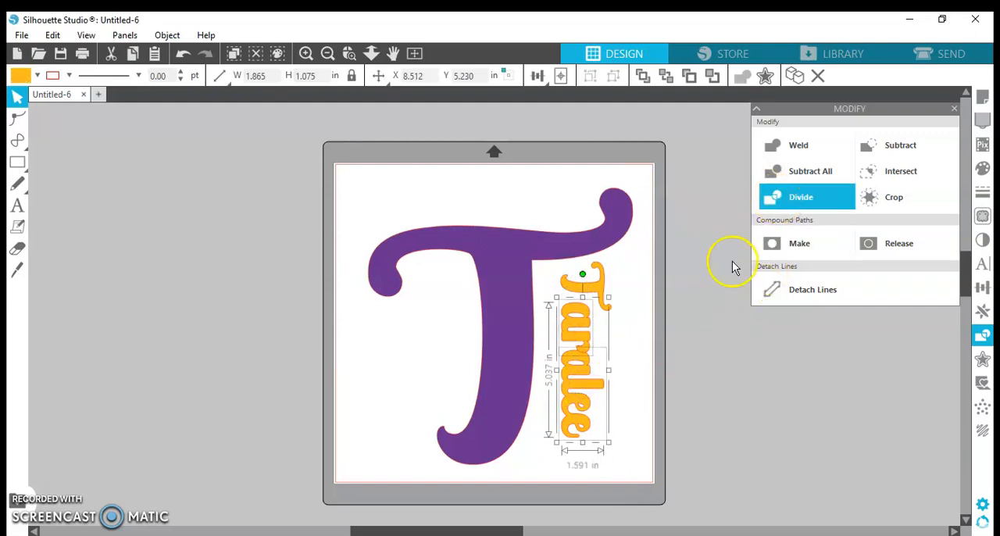
pyautogui.click(770, 144)
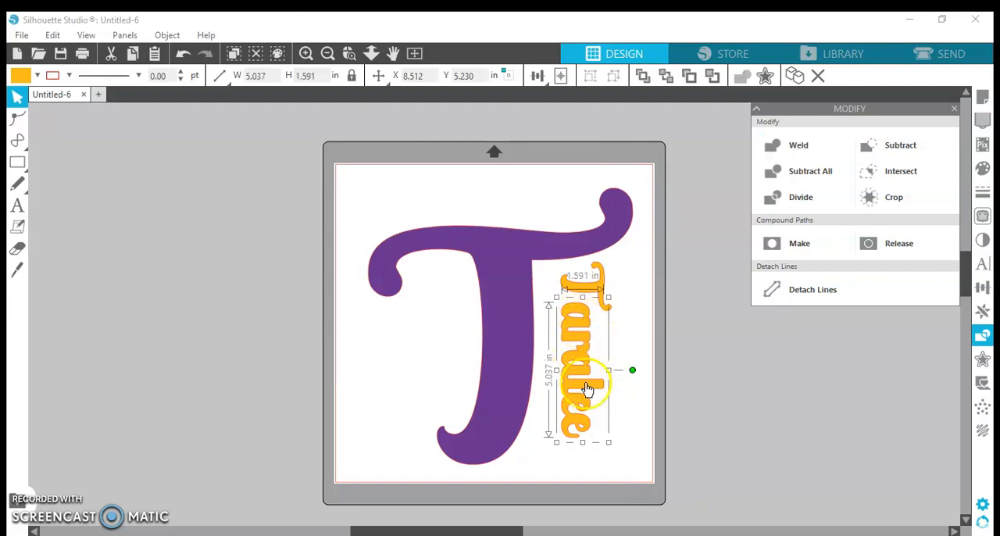
# - Move the name's capital letter down until it overlaps the next letter, and weld it to the rest of the name
pyautogui.click(629, 274)
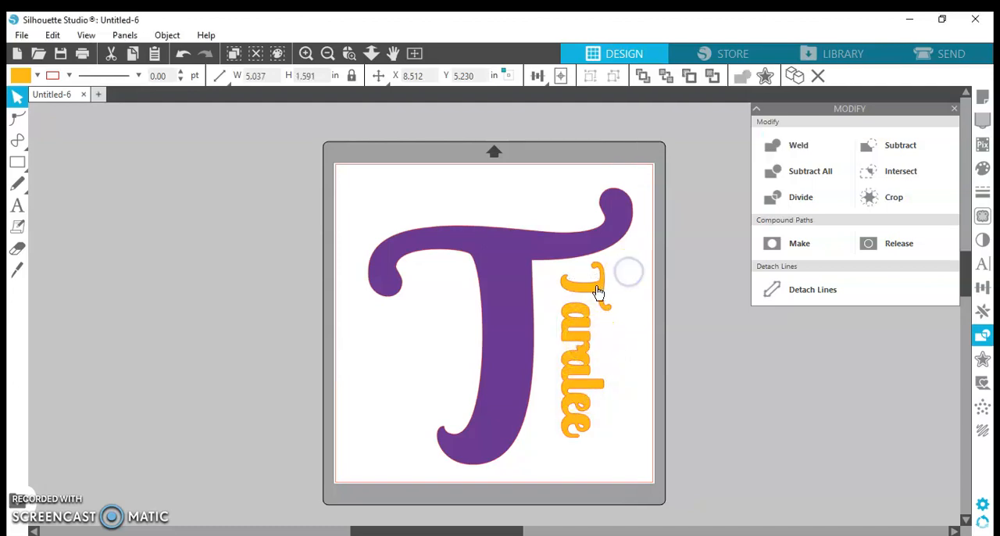
pyautogui.moveTo(597, 287); pyautogui.dragTo(596, 303)
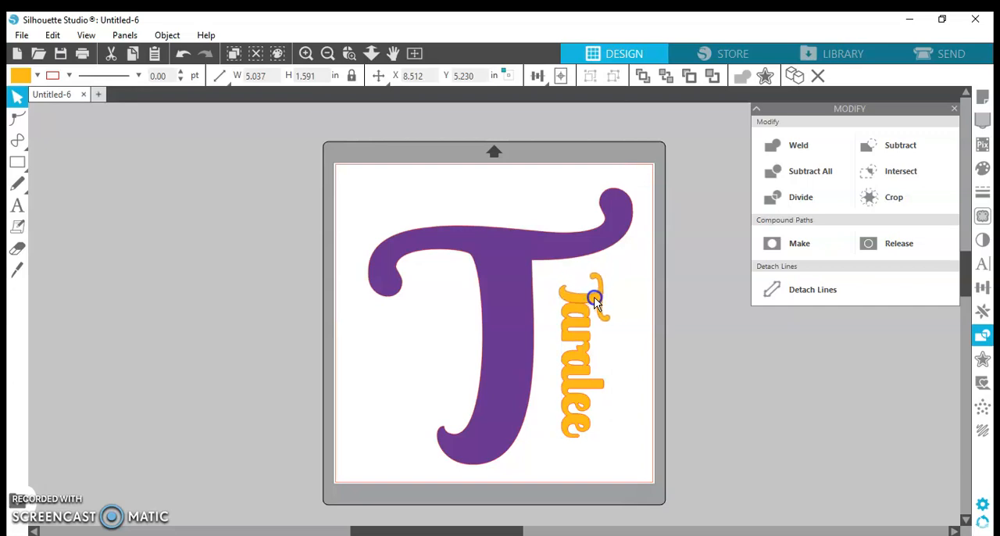
pyautogui.click(614, 272)
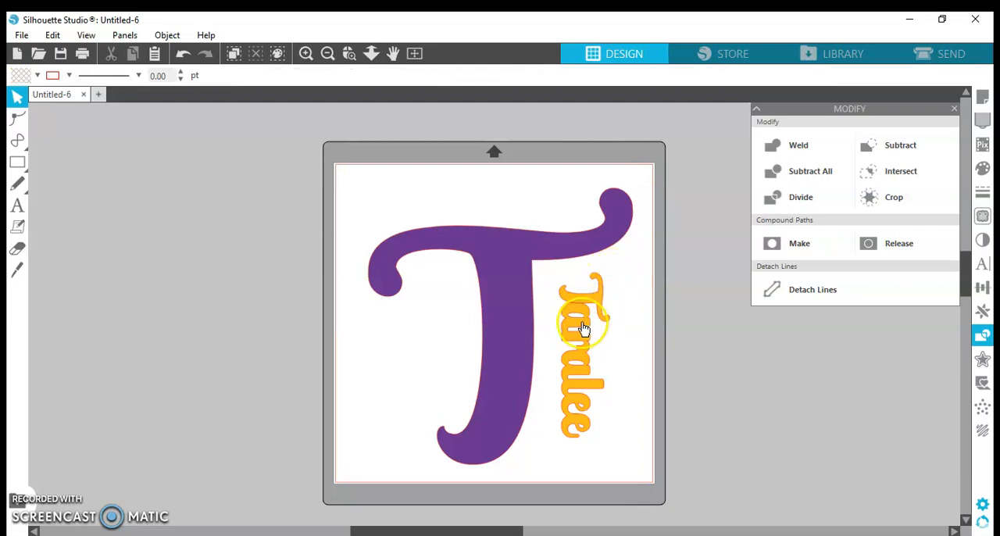
pyautogui.click(585, 302)
pyautogui.keyDown('shift'); pyautogui.click(582, 341); pyautogui.keyUp('shift')
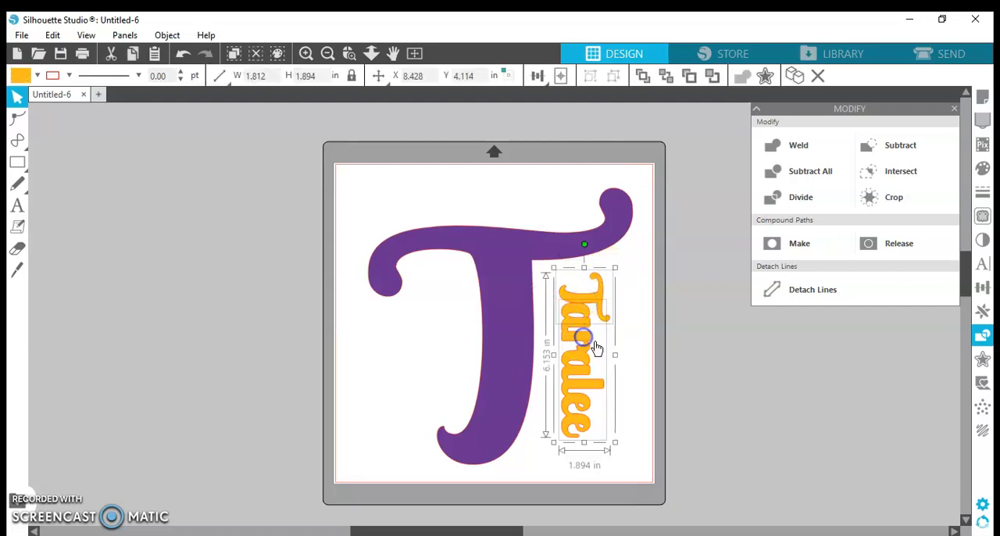
pyautogui.click(773, 145)
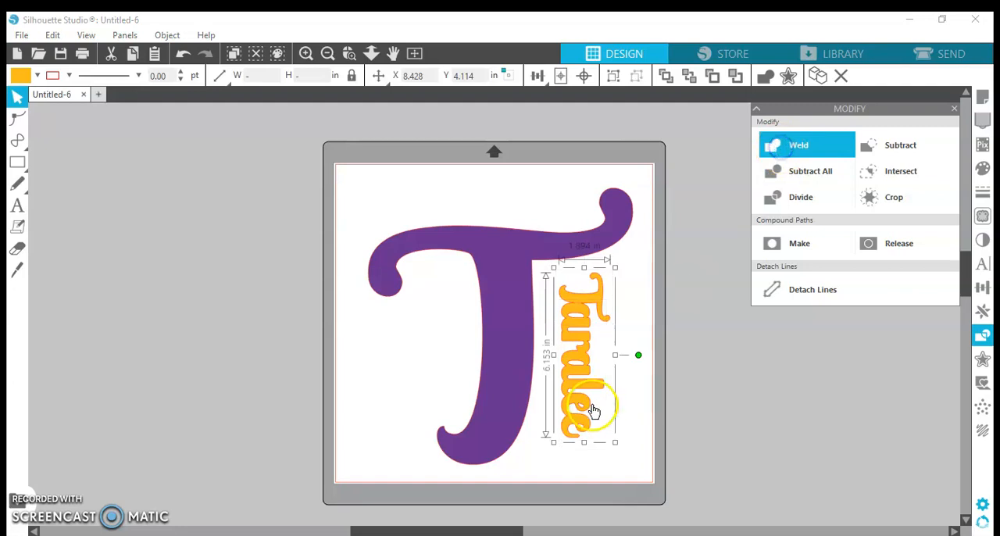
pyautogui.click(628, 283)
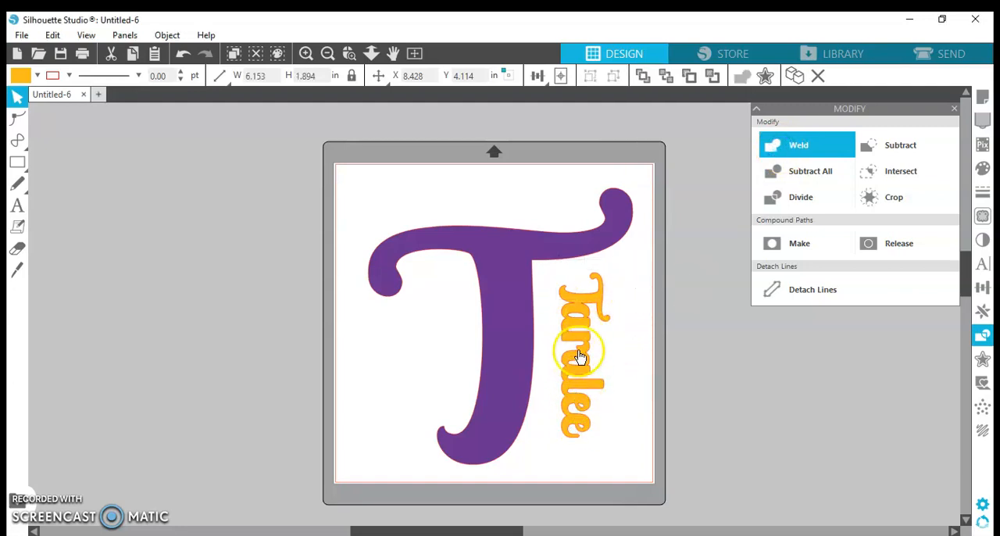
# - Position the welded name over the right edge of the T's stem, with its capital letter slightly overlapping the crossbar
pyautogui.moveTo(582, 325); pyautogui.dragTo(521, 294)
pyautogui.click(572, 303)
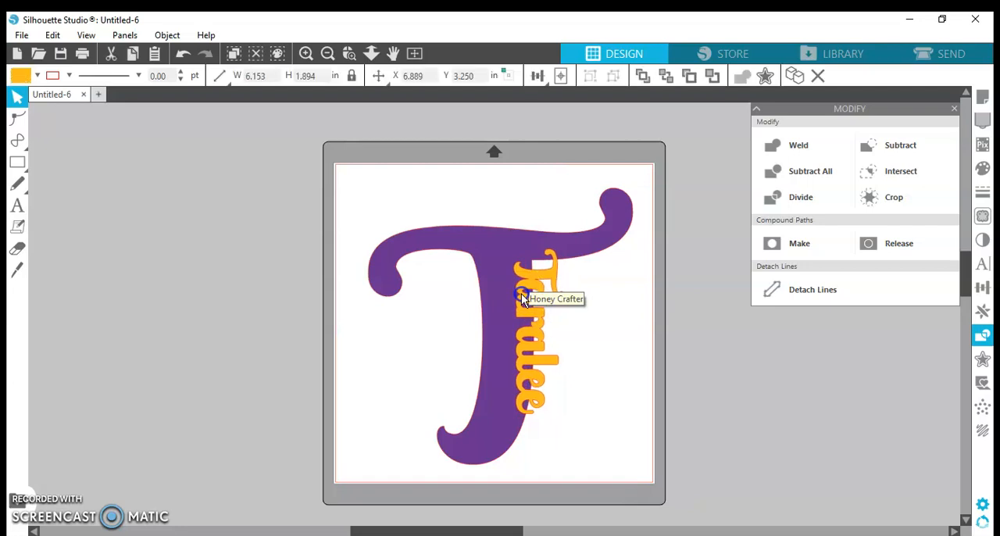
pyautogui.click(581, 305)
pyautogui.click(559, 273)
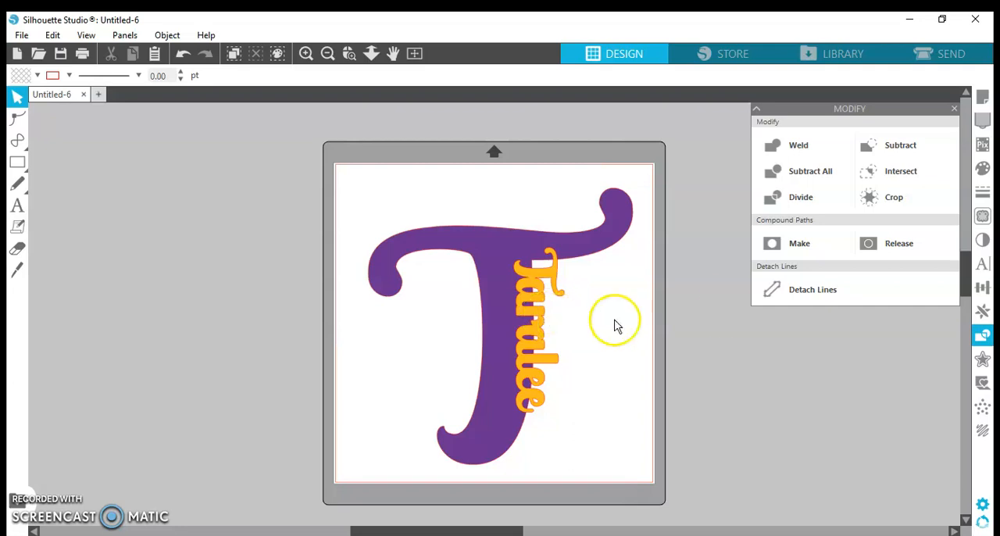
pyautogui.click(954, 110)
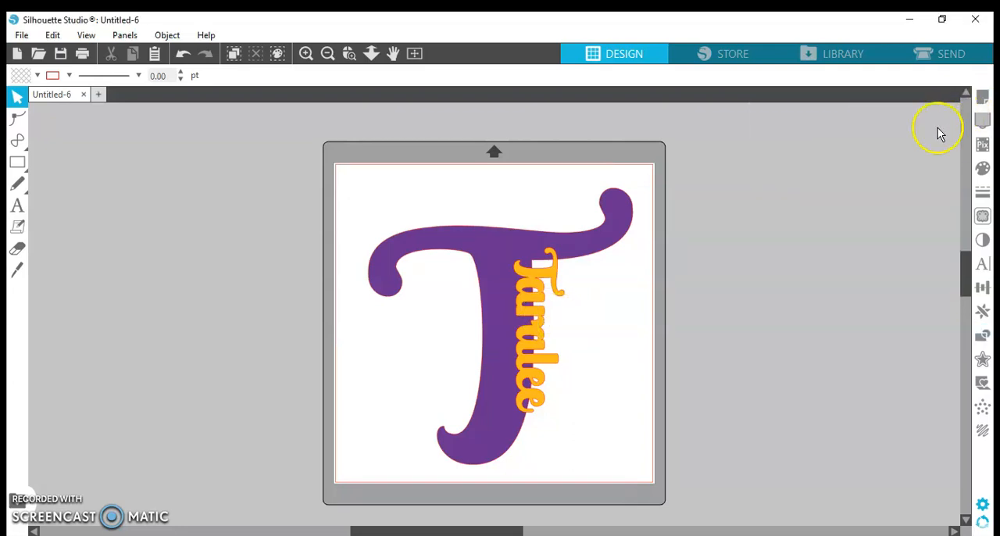
# - Create an outer offset around the name with rounded corners and a distance of 0.145 in
pyautogui.click(551, 275)
pyautogui.click(765, 75)
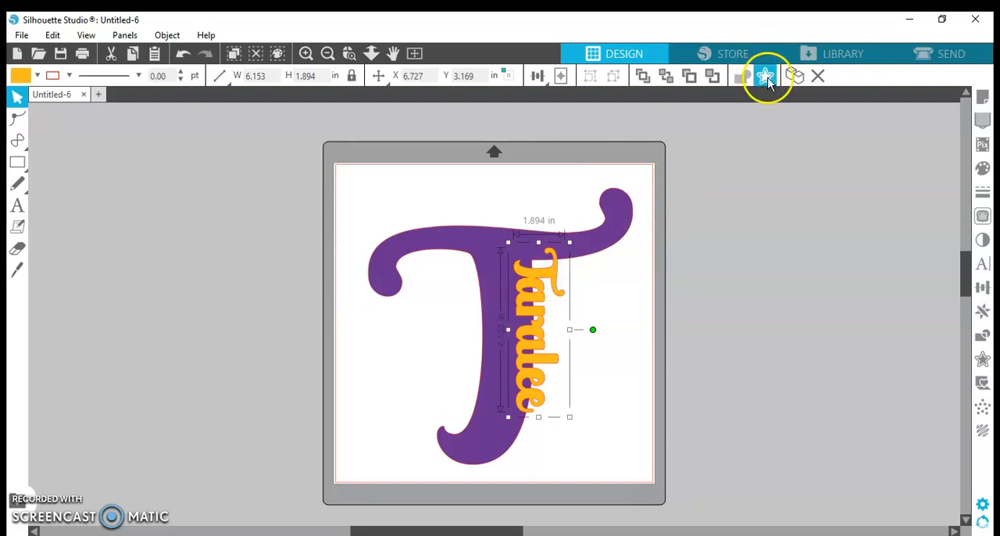
pyautogui.click(983, 362)
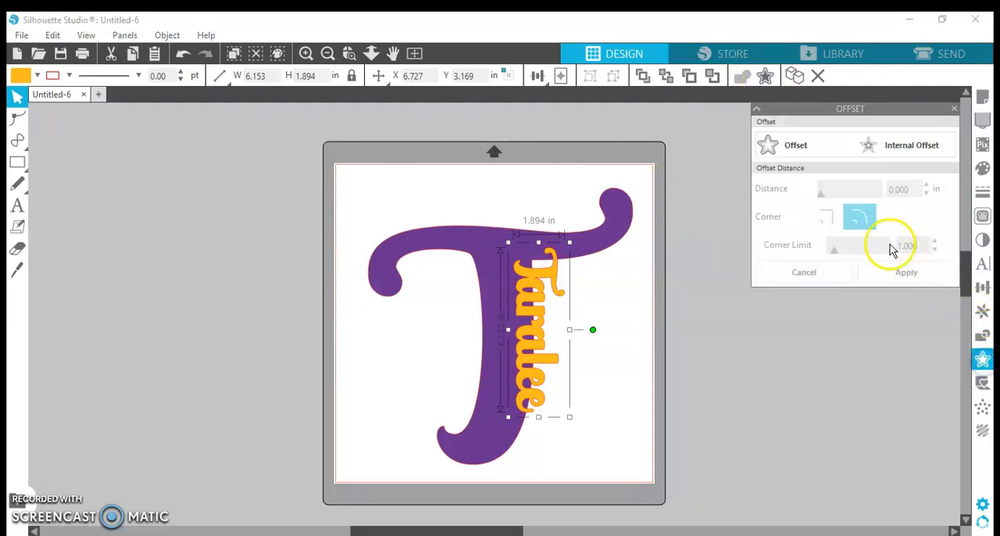
pyautogui.click(779, 146)
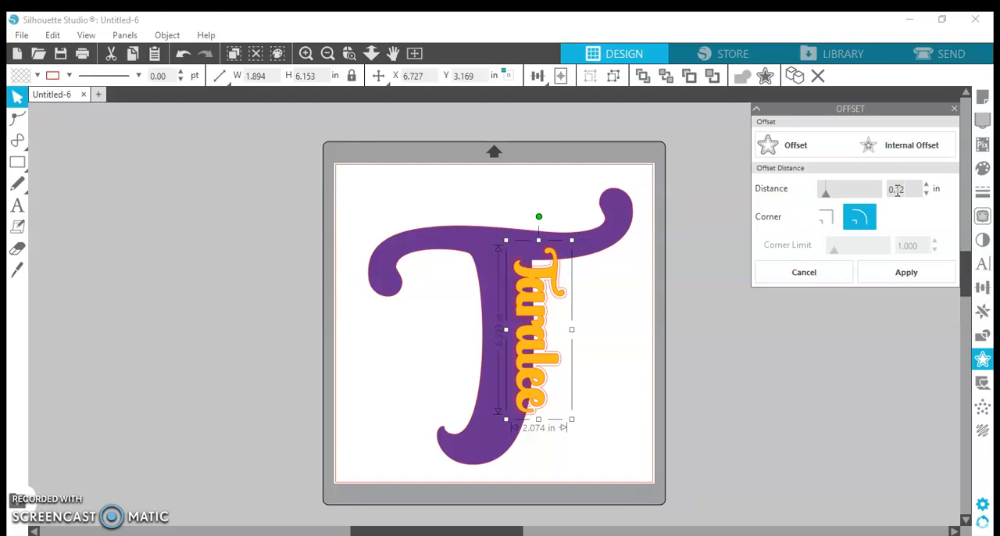
pyautogui.click(827, 195)
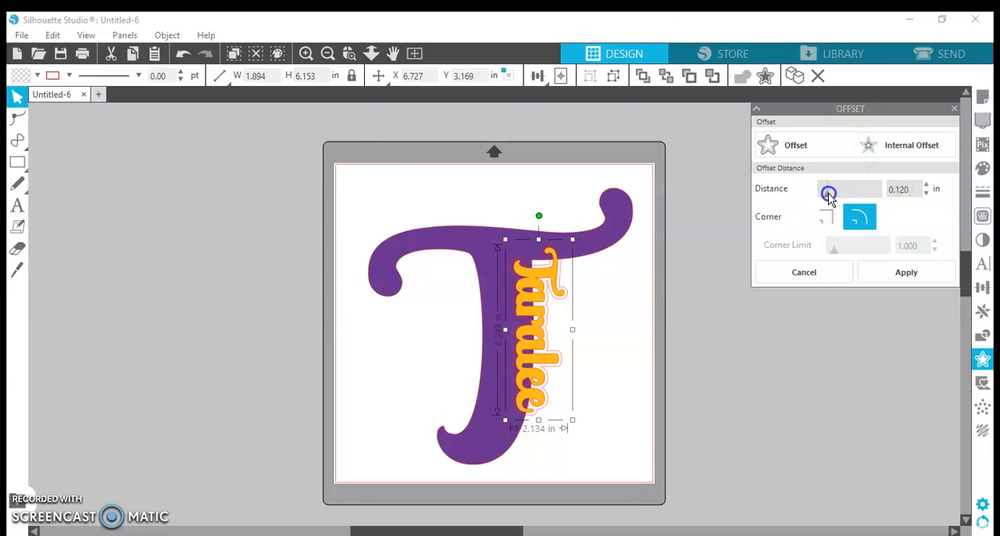
pyautogui.moveTo(830, 194); pyautogui.dragTo(831, 194)
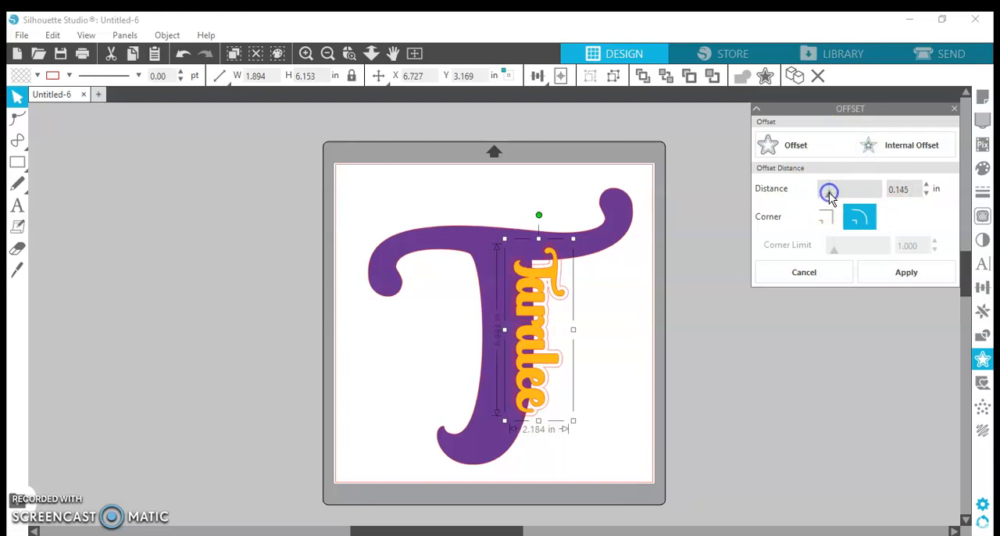
pyautogui.click(906, 273)
pyautogui.click(617, 324)
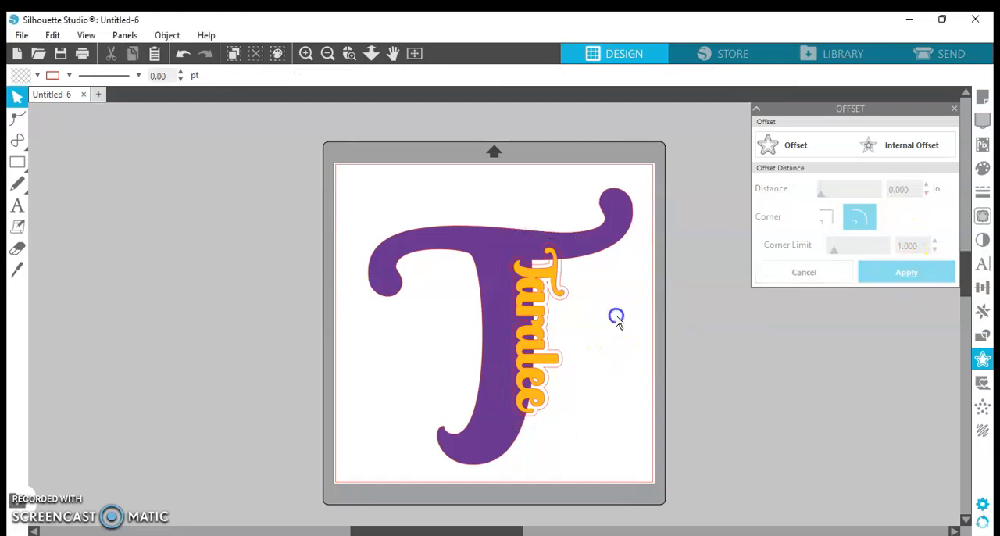
# - Move the name aside to the right of the T and subtract the name's offset outline from the T
pyautogui.moveTo(538, 317); pyautogui.dragTo(605, 318)
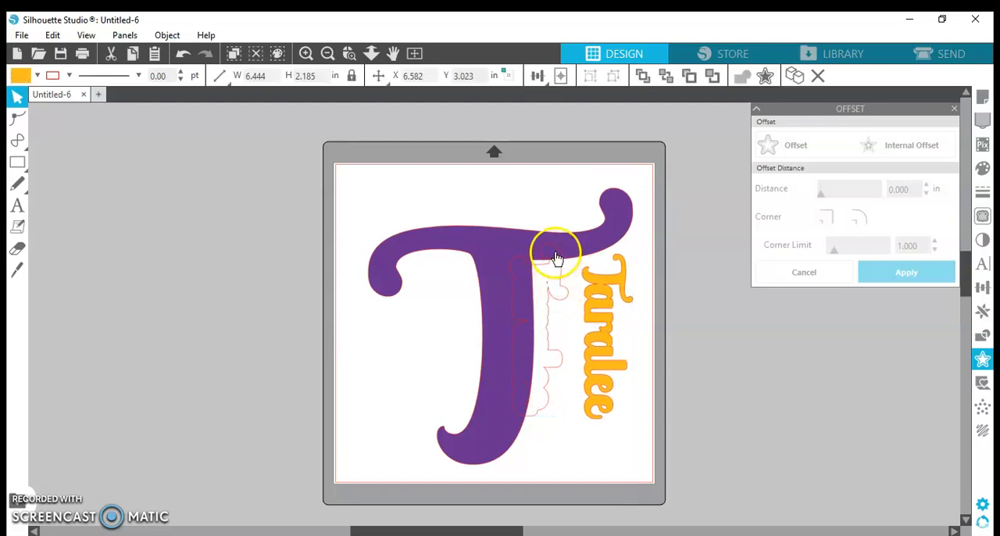
pyautogui.moveTo(598, 323); pyautogui.dragTo(618, 364)
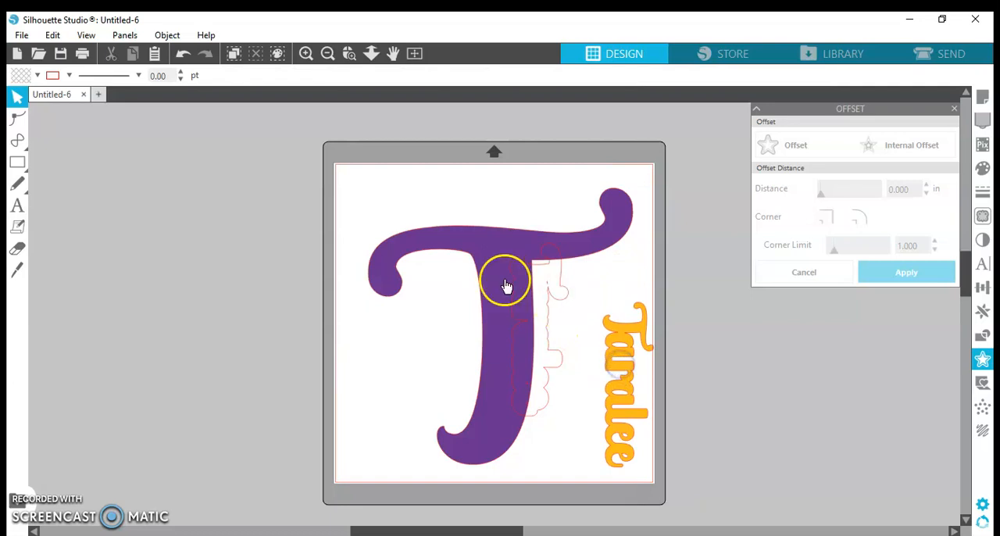
pyautogui.click(545, 289)
pyautogui.click(471, 248)
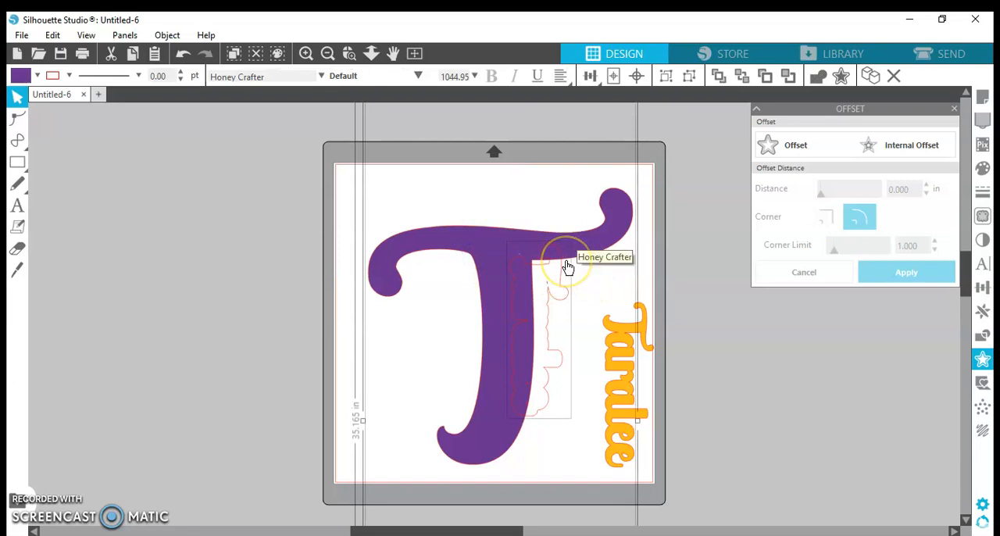
pyautogui.click(983, 337)
pyautogui.click(896, 147)
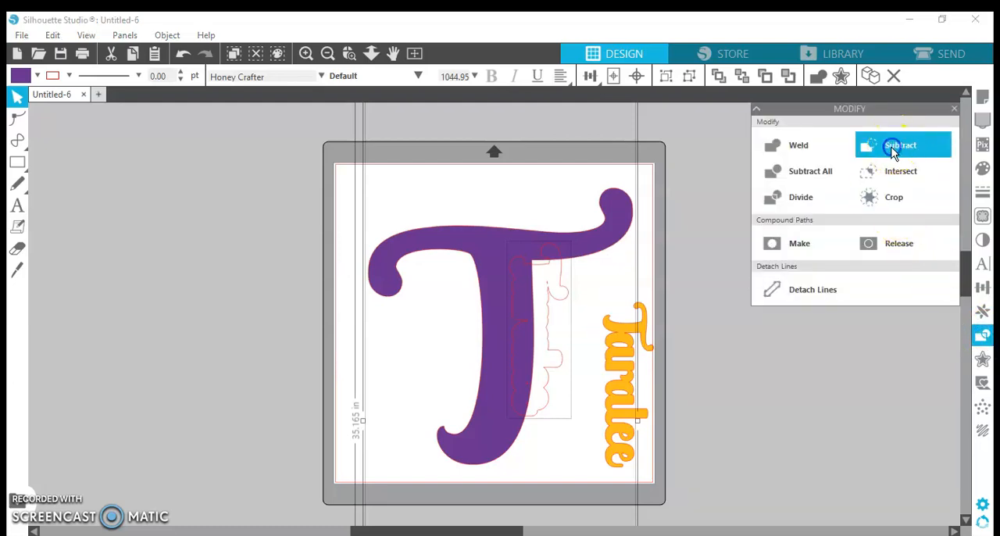
pyautogui.click(777, 246)
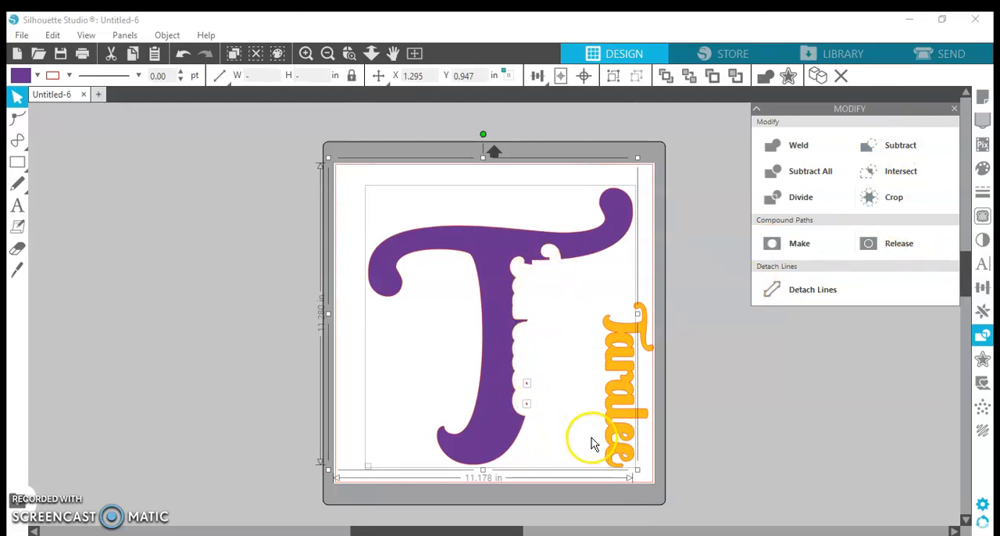
# - Remove the two tiny leftover purple fragments beside the lower part of the T's stem
pyautogui.click(528, 391)
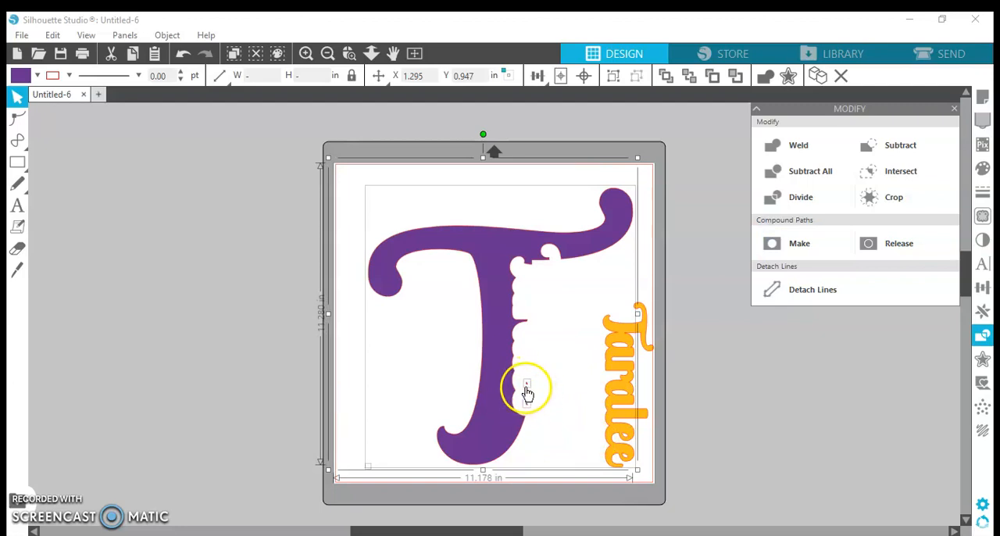
pyautogui.click(344, 316)
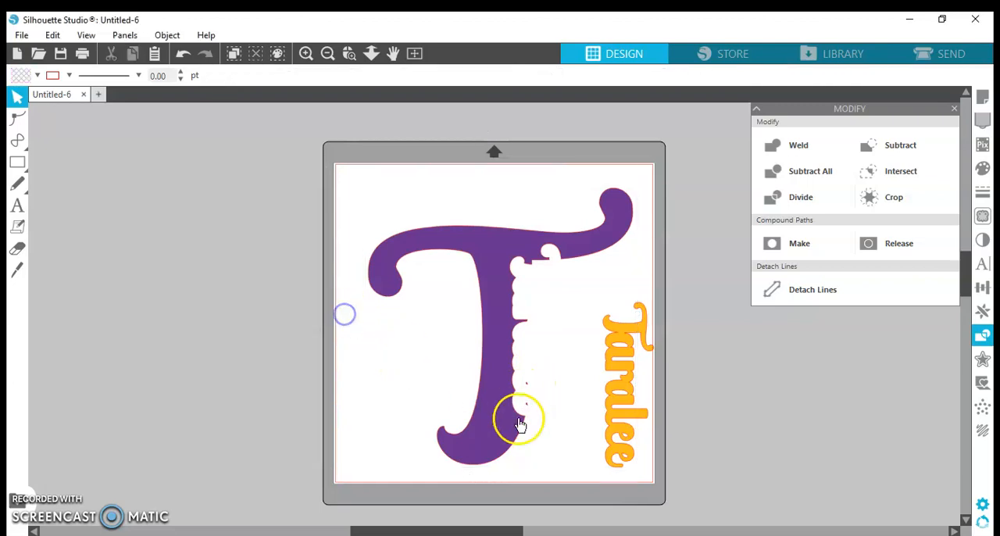
pyautogui.click(528, 384)
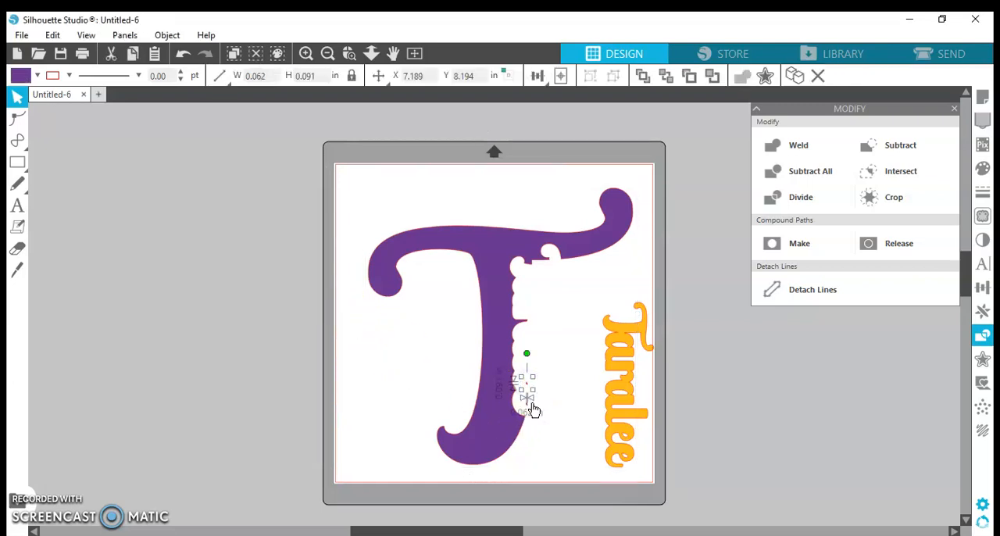
pyautogui.click(112, 55)
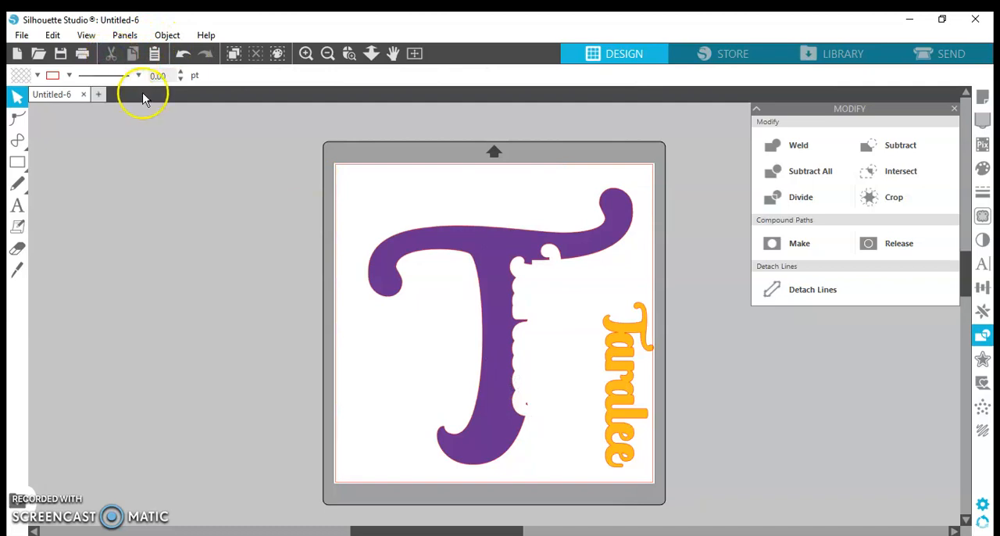
pyautogui.click(527, 406)
pyautogui.click(114, 55)
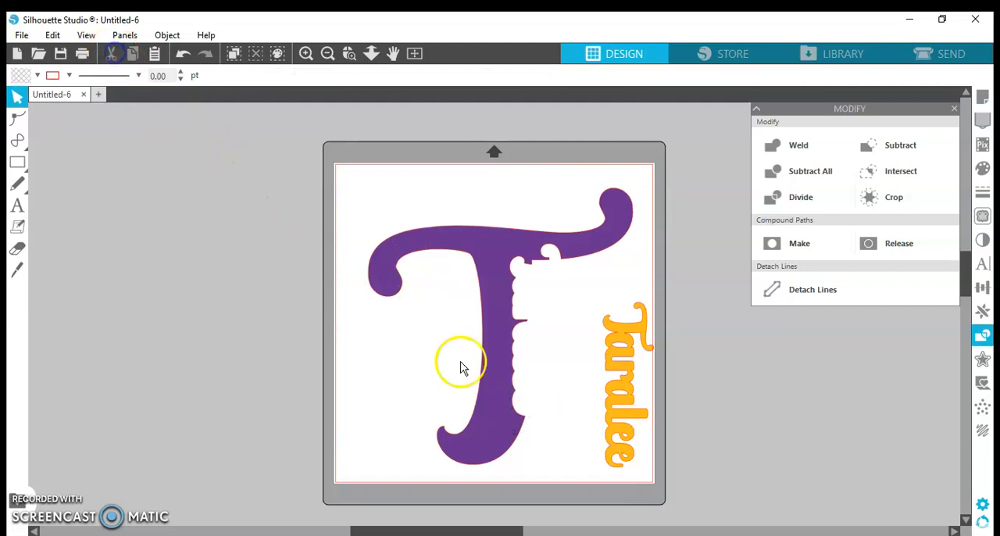
# - Place the name into the cutout along the T's stem with an even gap around its letters
pyautogui.moveTo(633, 416); pyautogui.dragTo(541, 356)
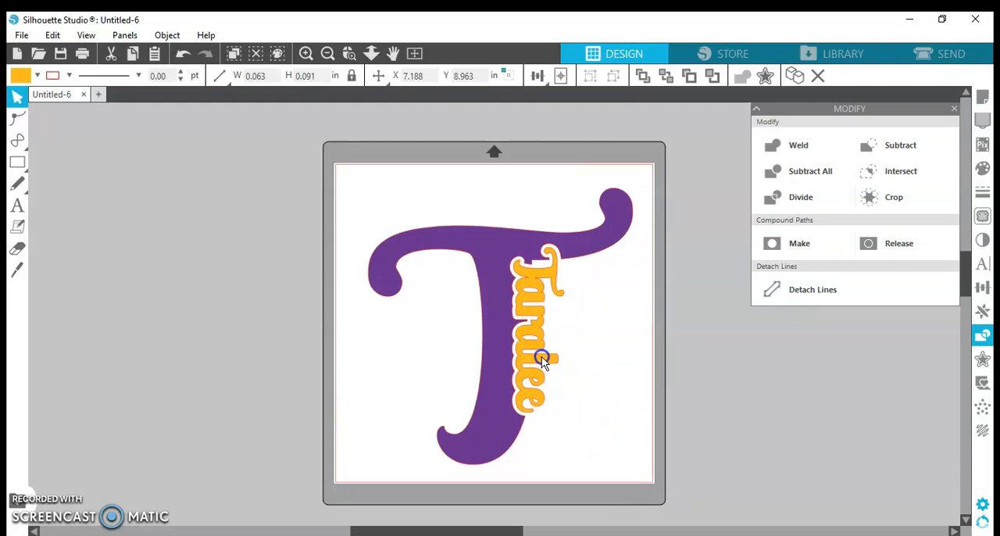
pyautogui.click(587, 353)
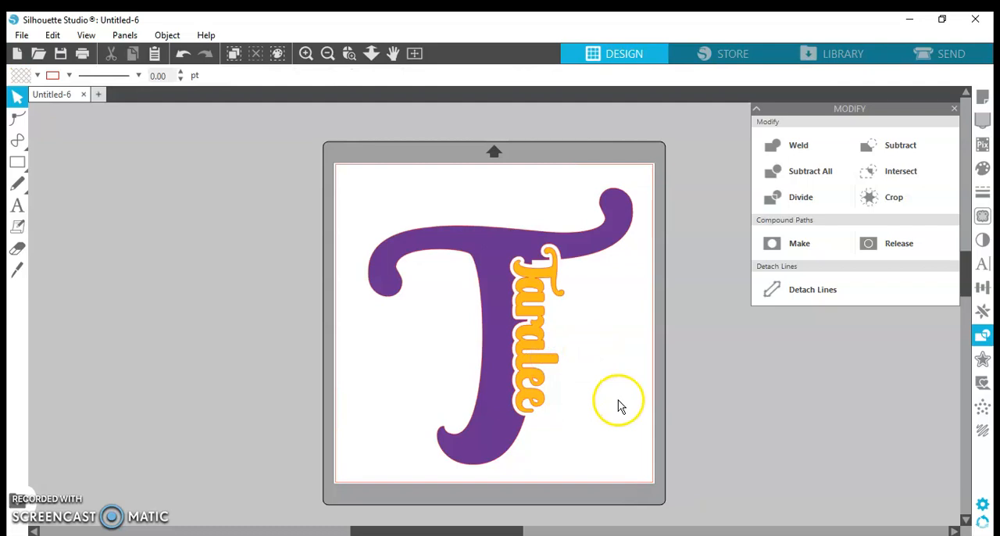